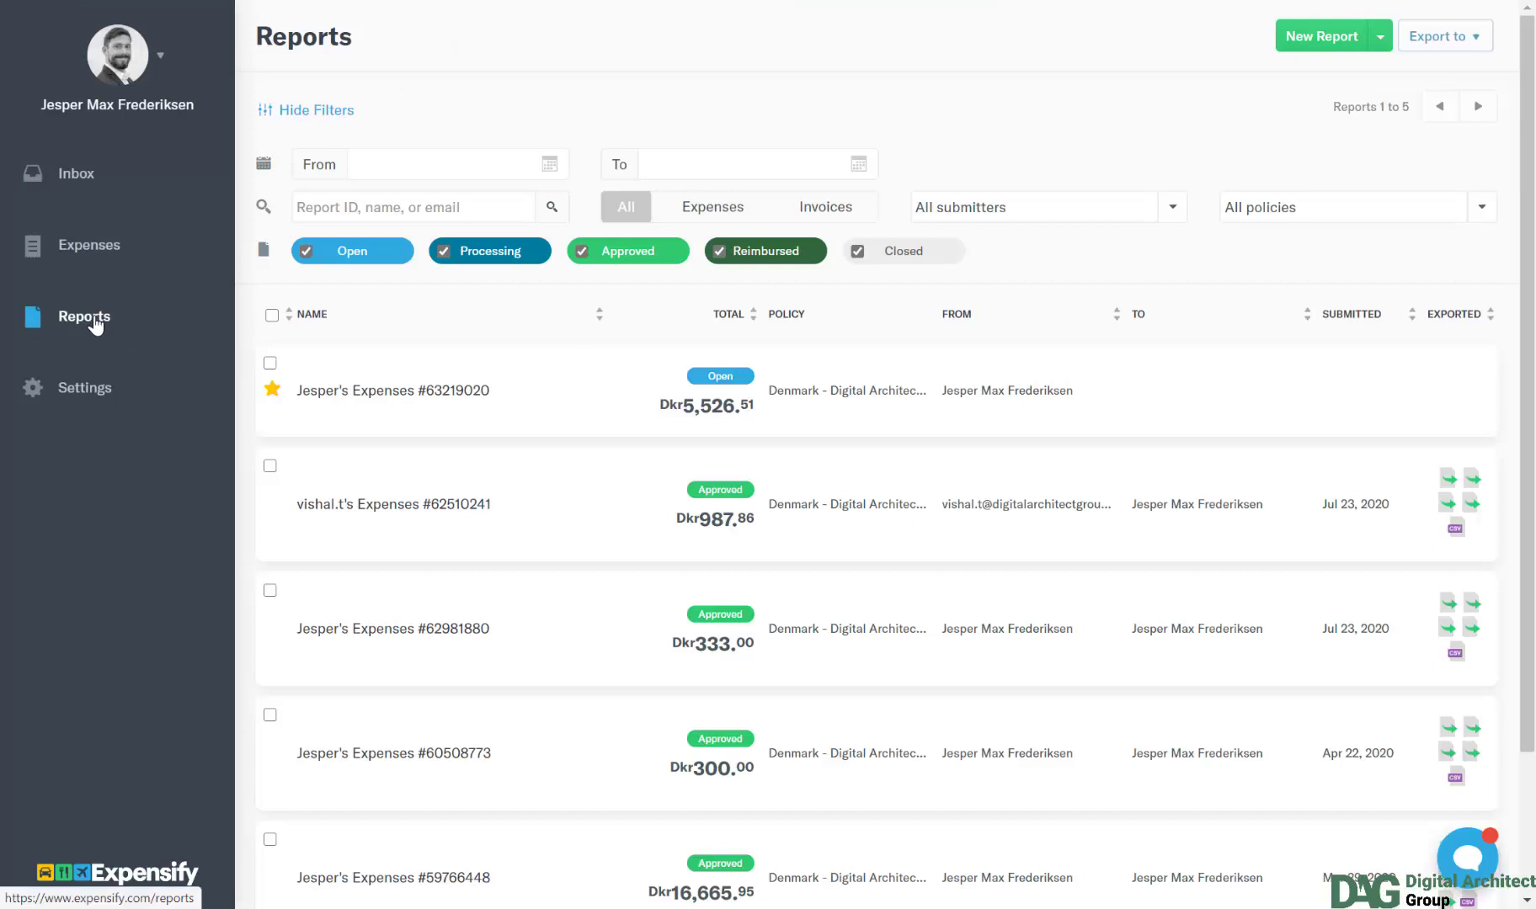
# Look through the expense reports listed in Expensify.
pyautogui.scroll(-1, 1105, 347)
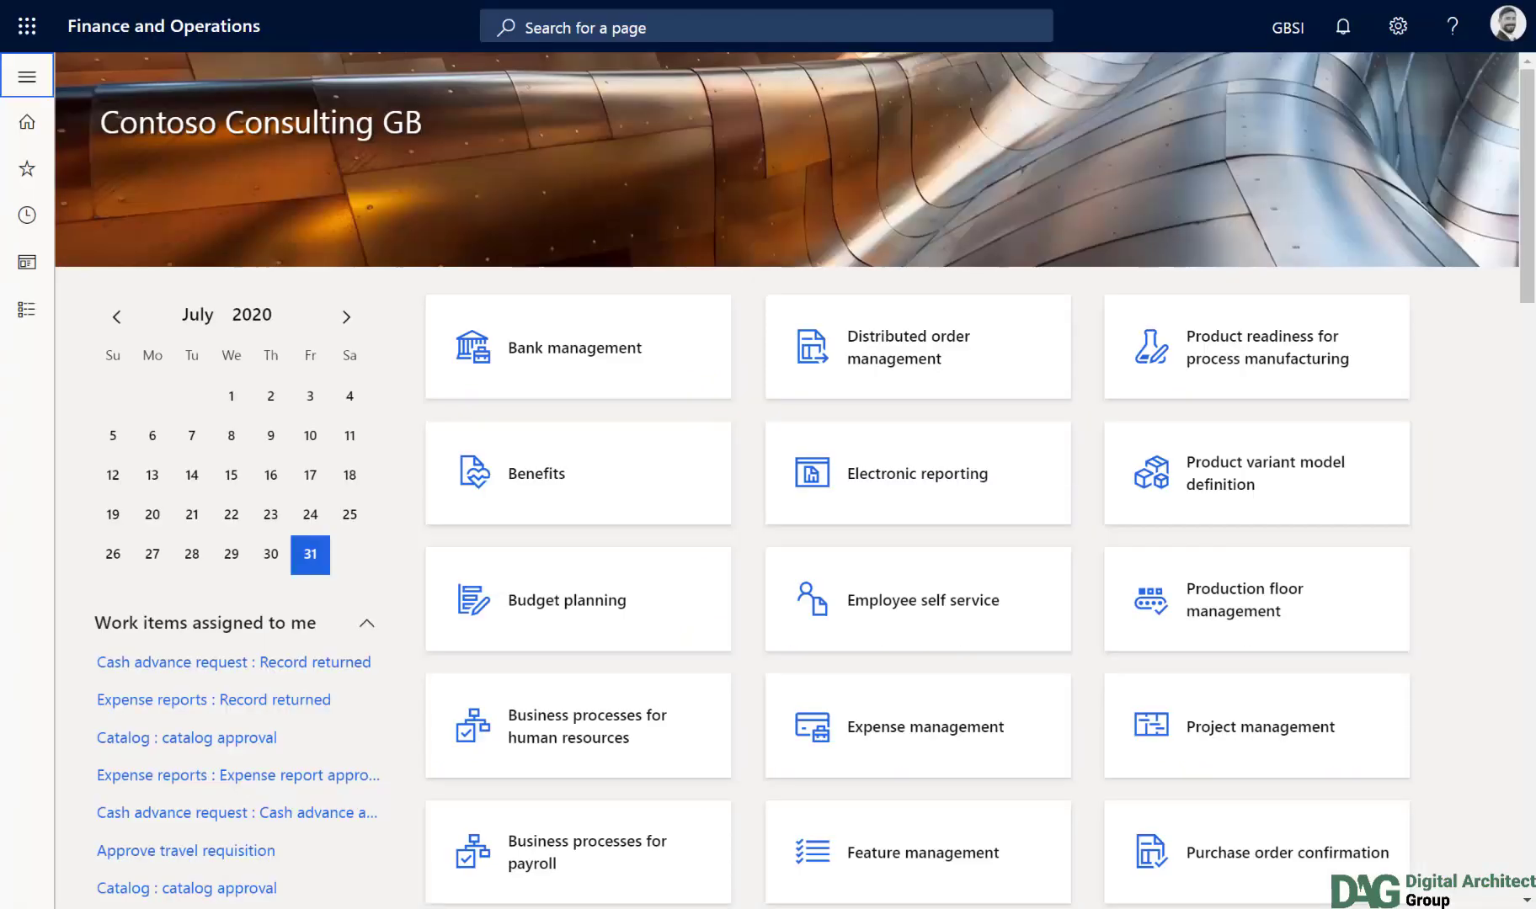
# Switch to Finance and Operations and open the Direct connect API connections from the System administration setup.
pyautogui.click(28, 78)
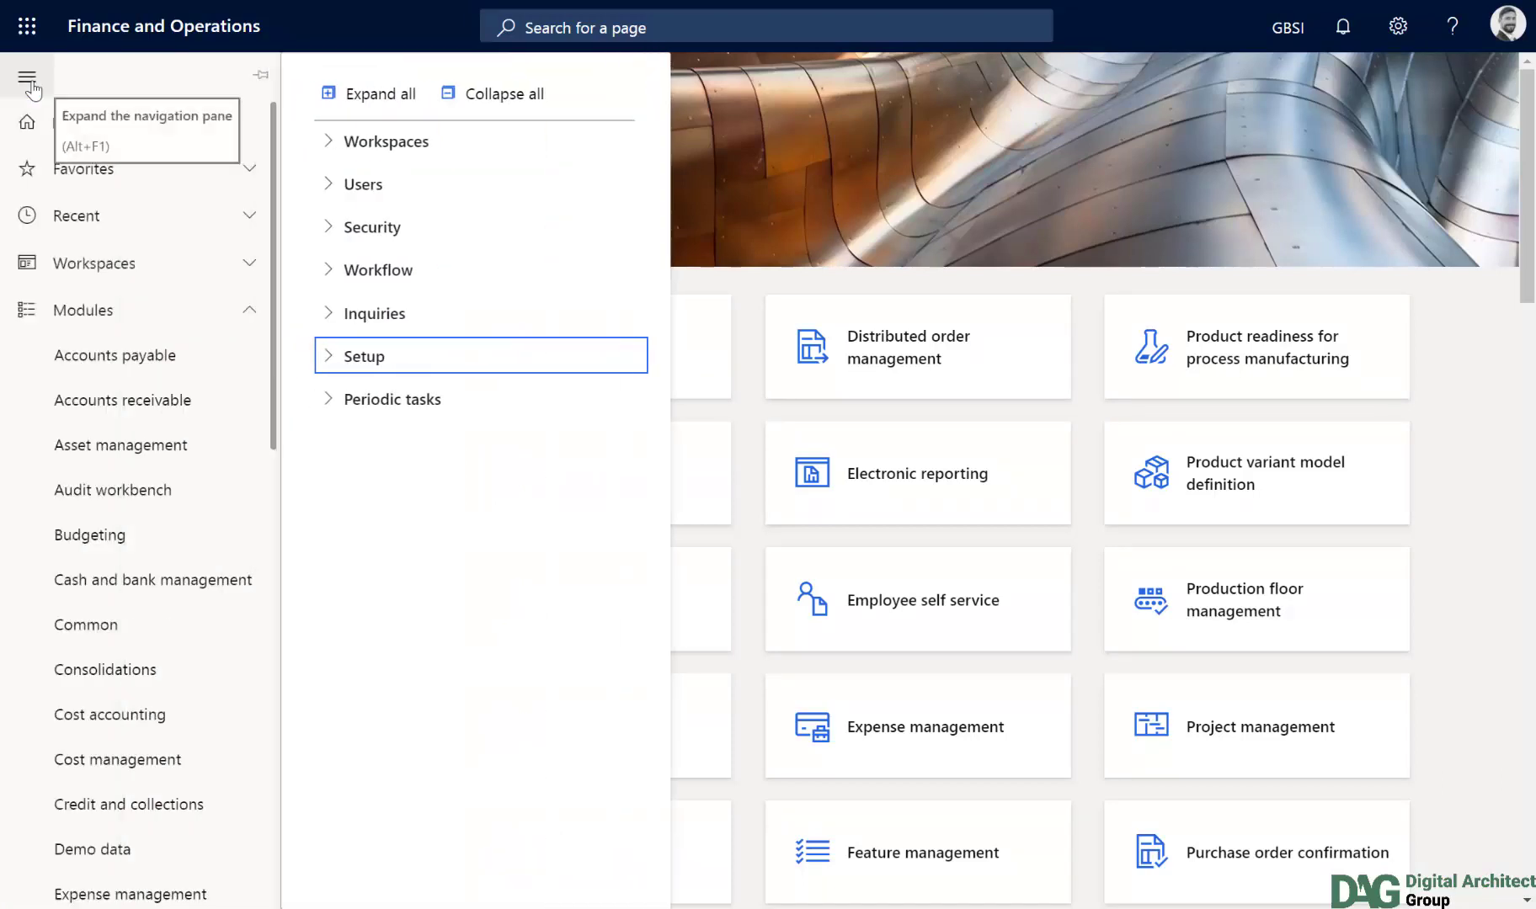
pyautogui.scroll(-10, 116, 556)
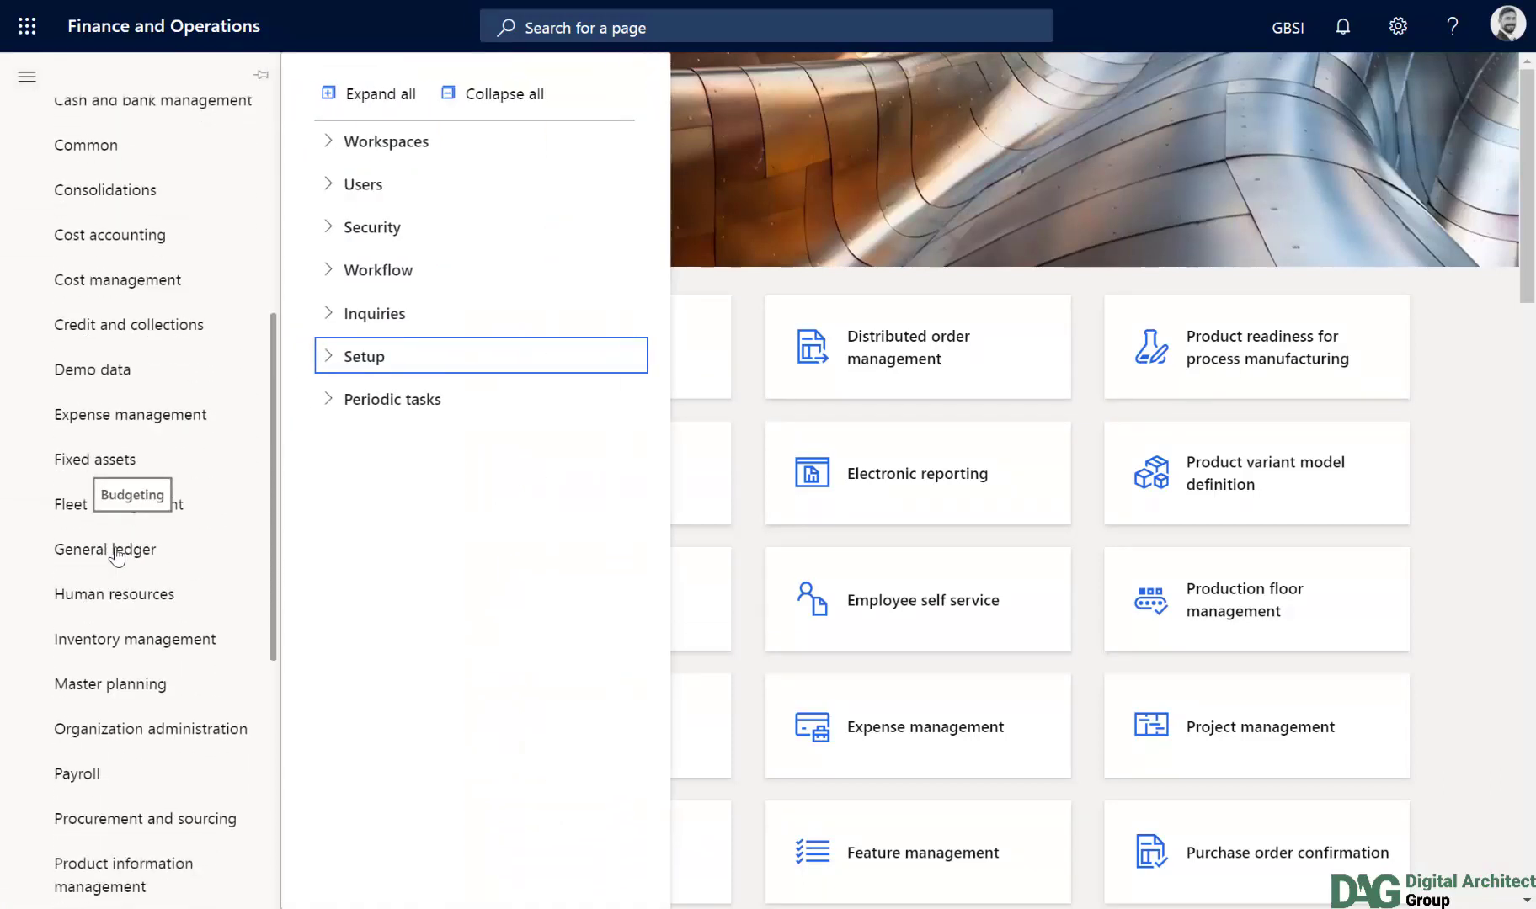
pyautogui.scroll(-4, 117, 556)
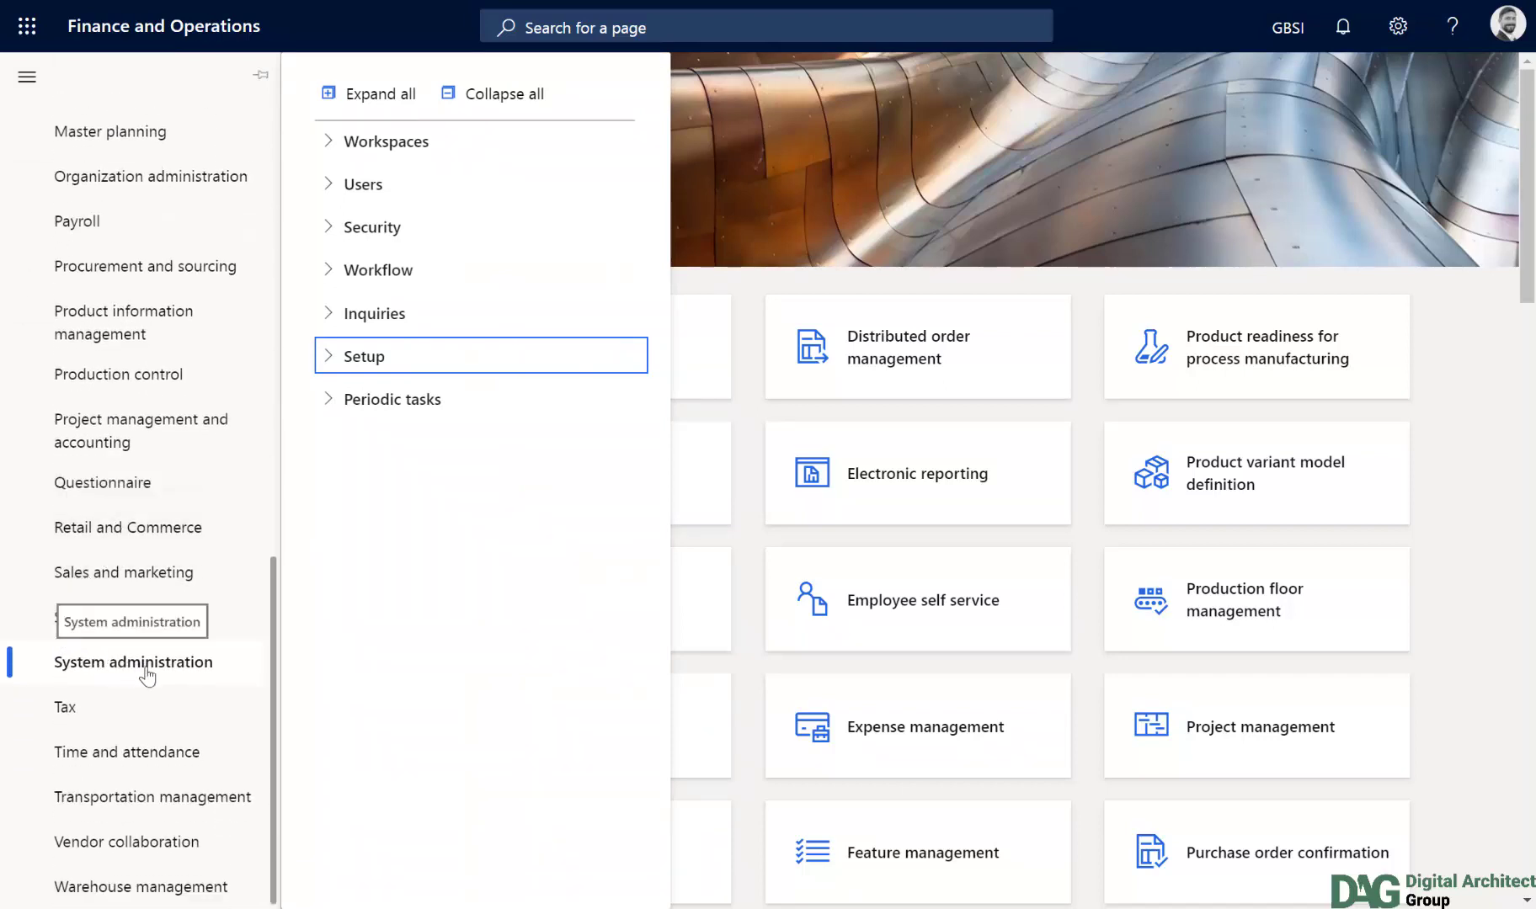
pyautogui.click(346, 366)
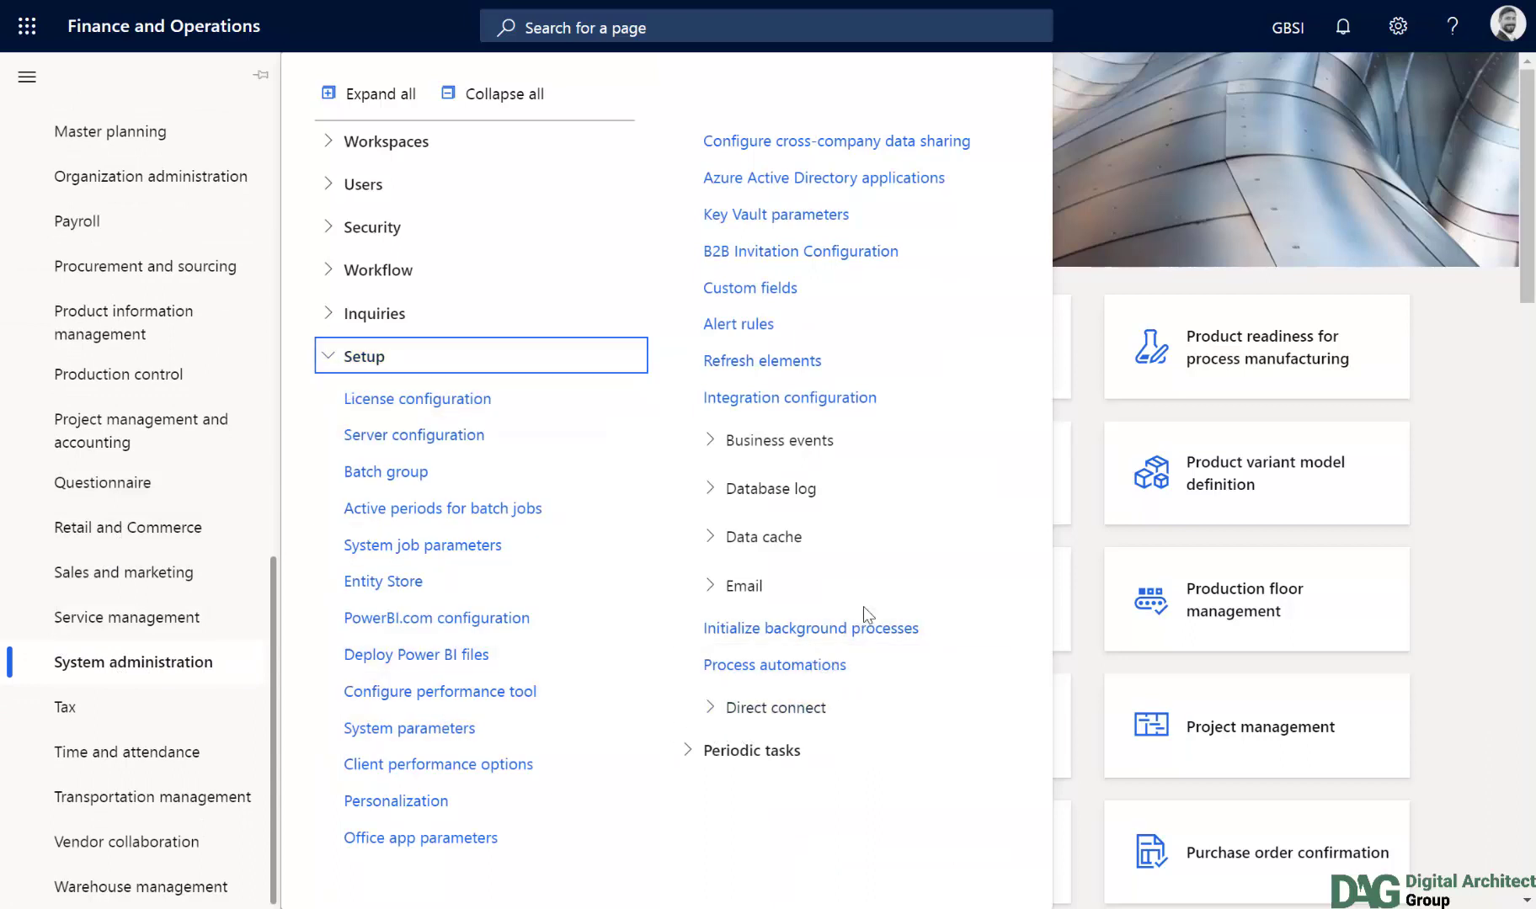
pyautogui.click(792, 717)
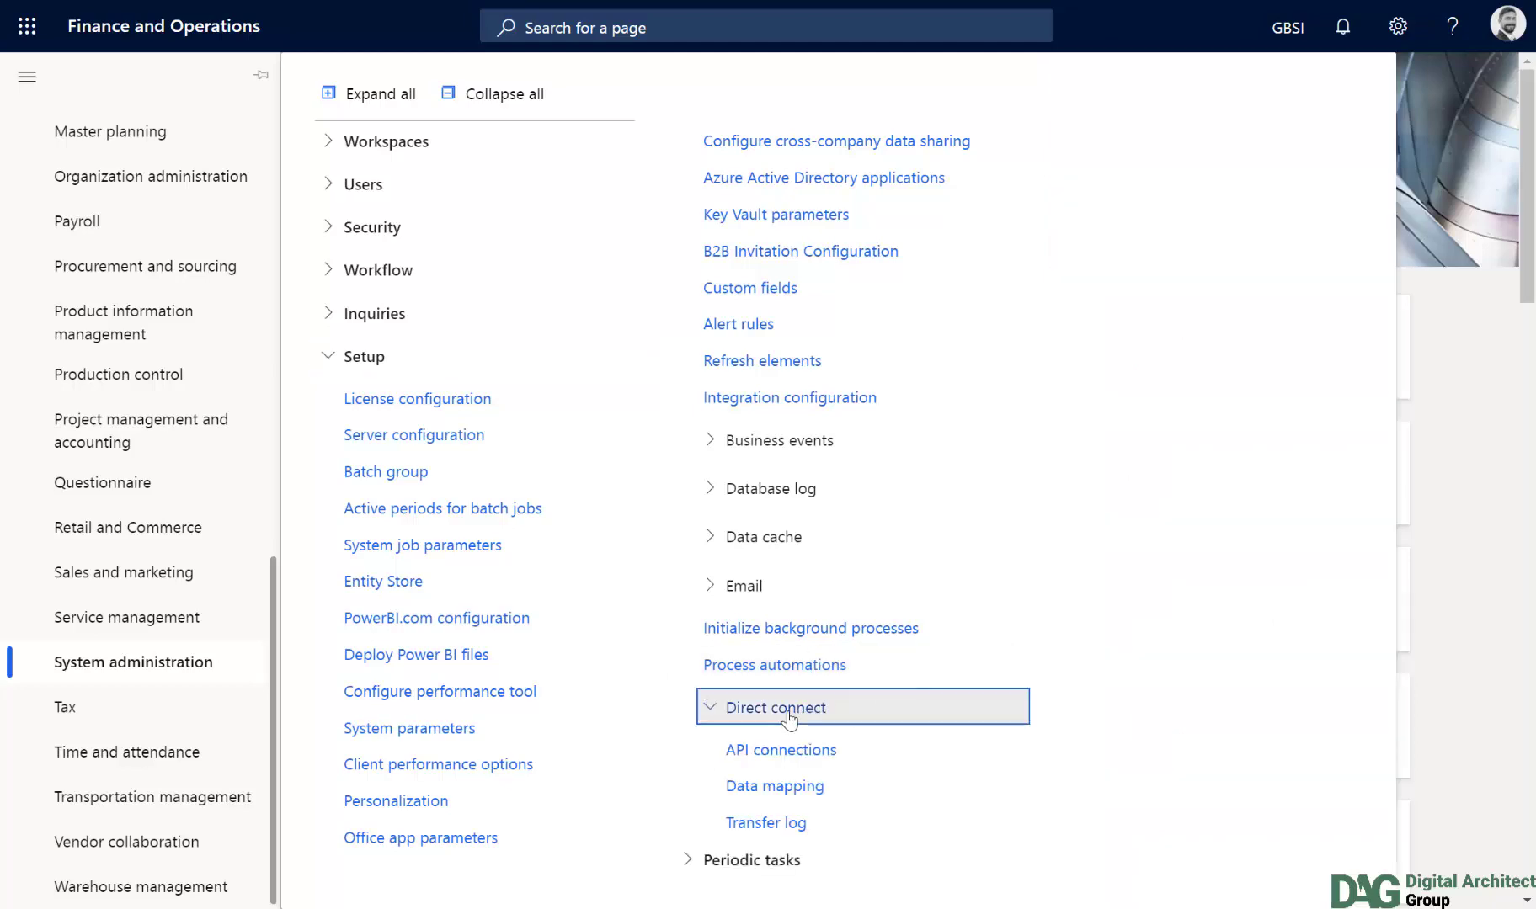
pyautogui.click(775, 752)
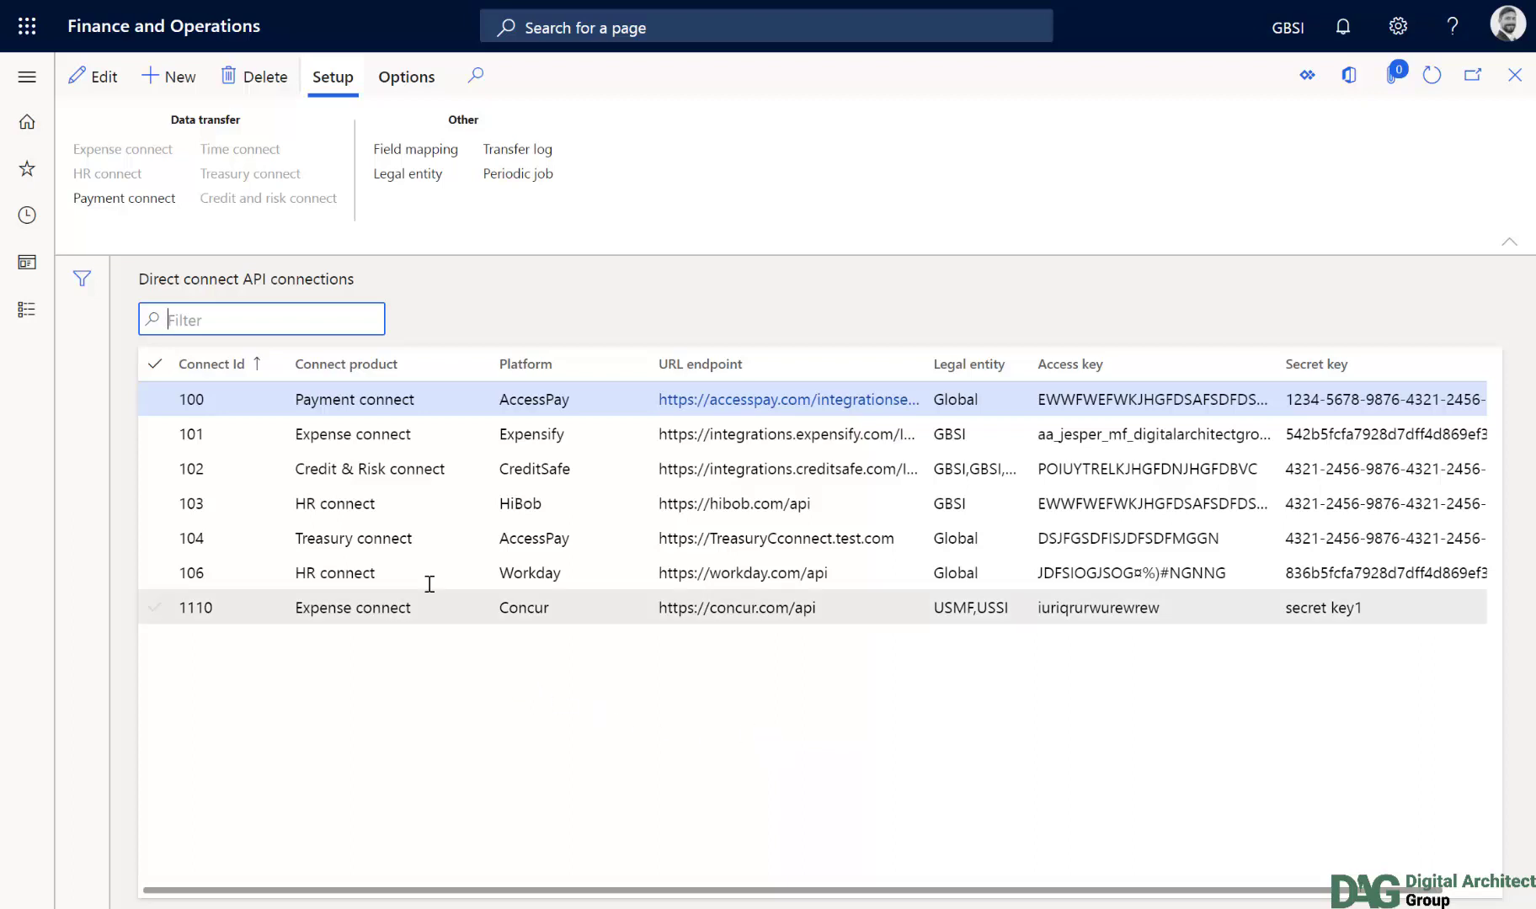
# Review the field mapping of the Expensify connection 101, then return to the API connections list.
pyautogui.click(543, 436)
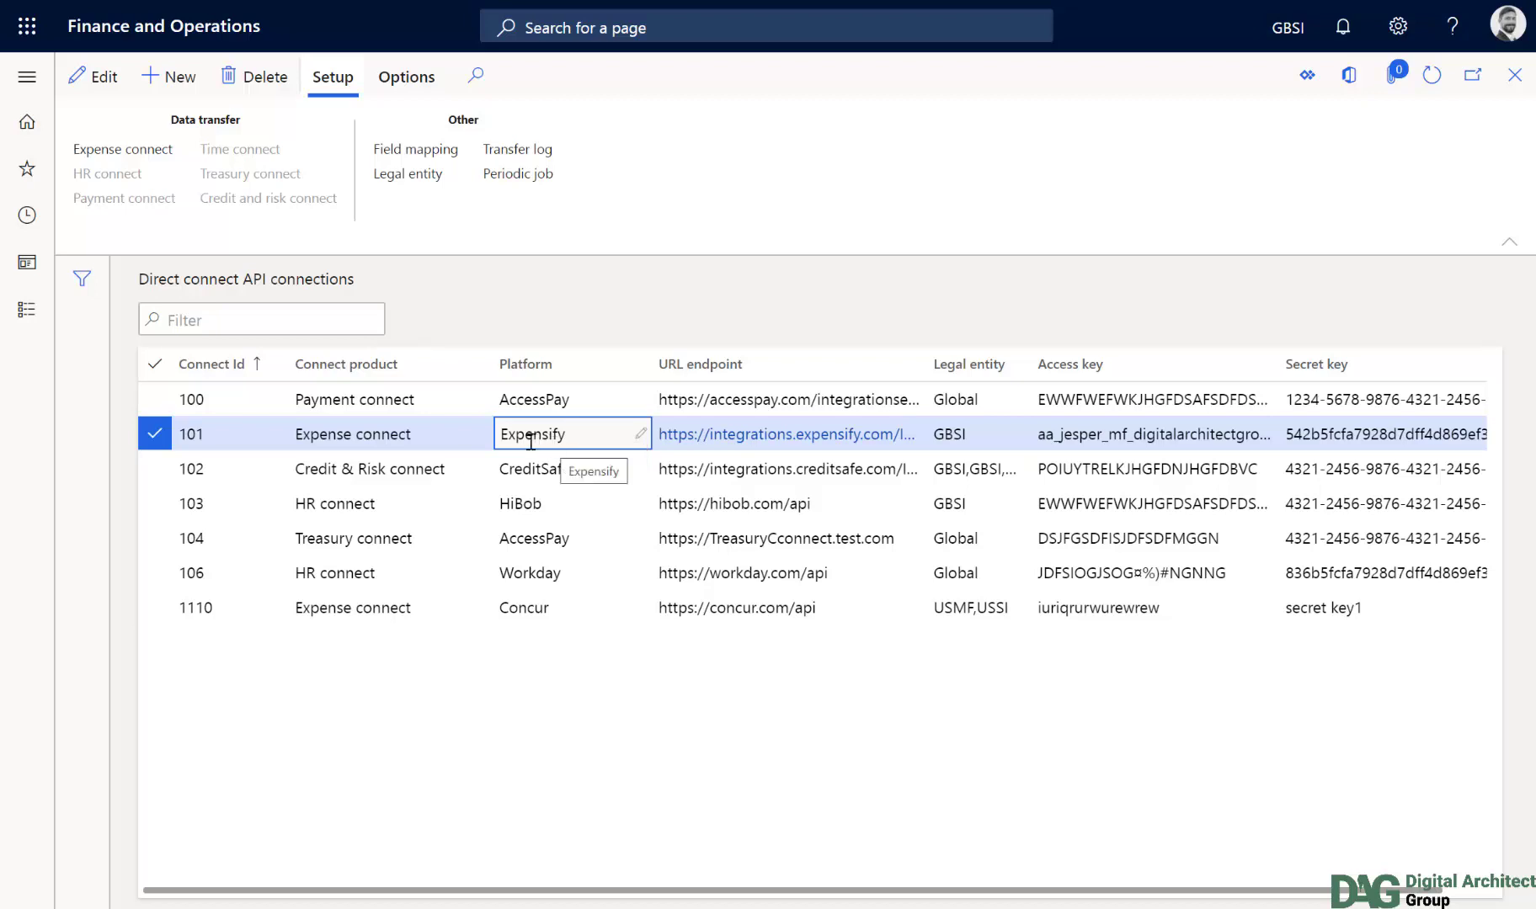
pyautogui.click(426, 156)
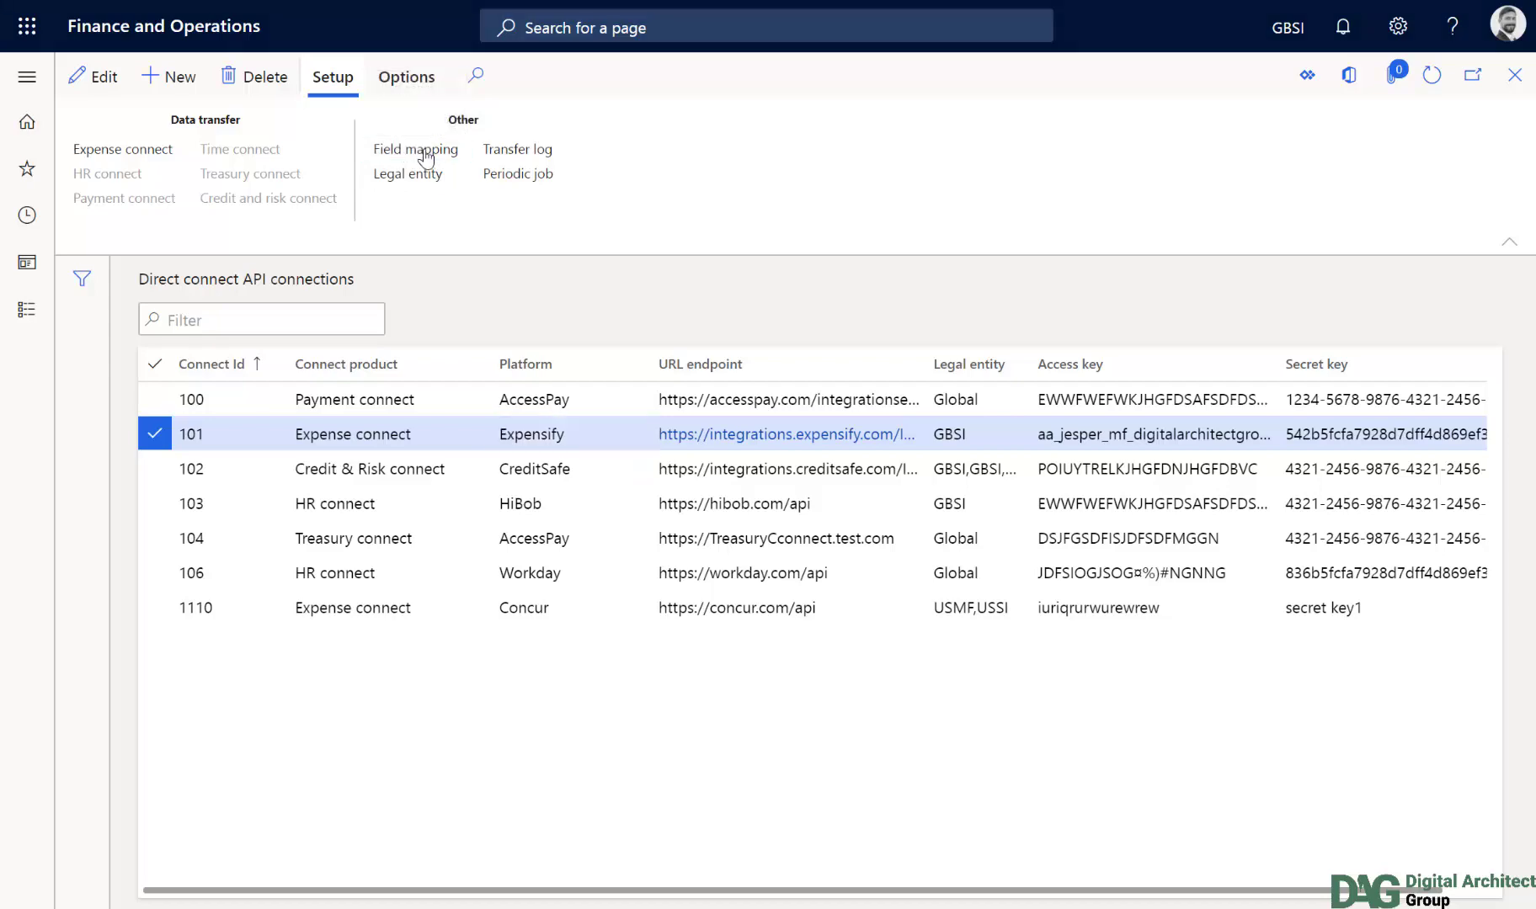
pyautogui.scroll(-2, 536, 582)
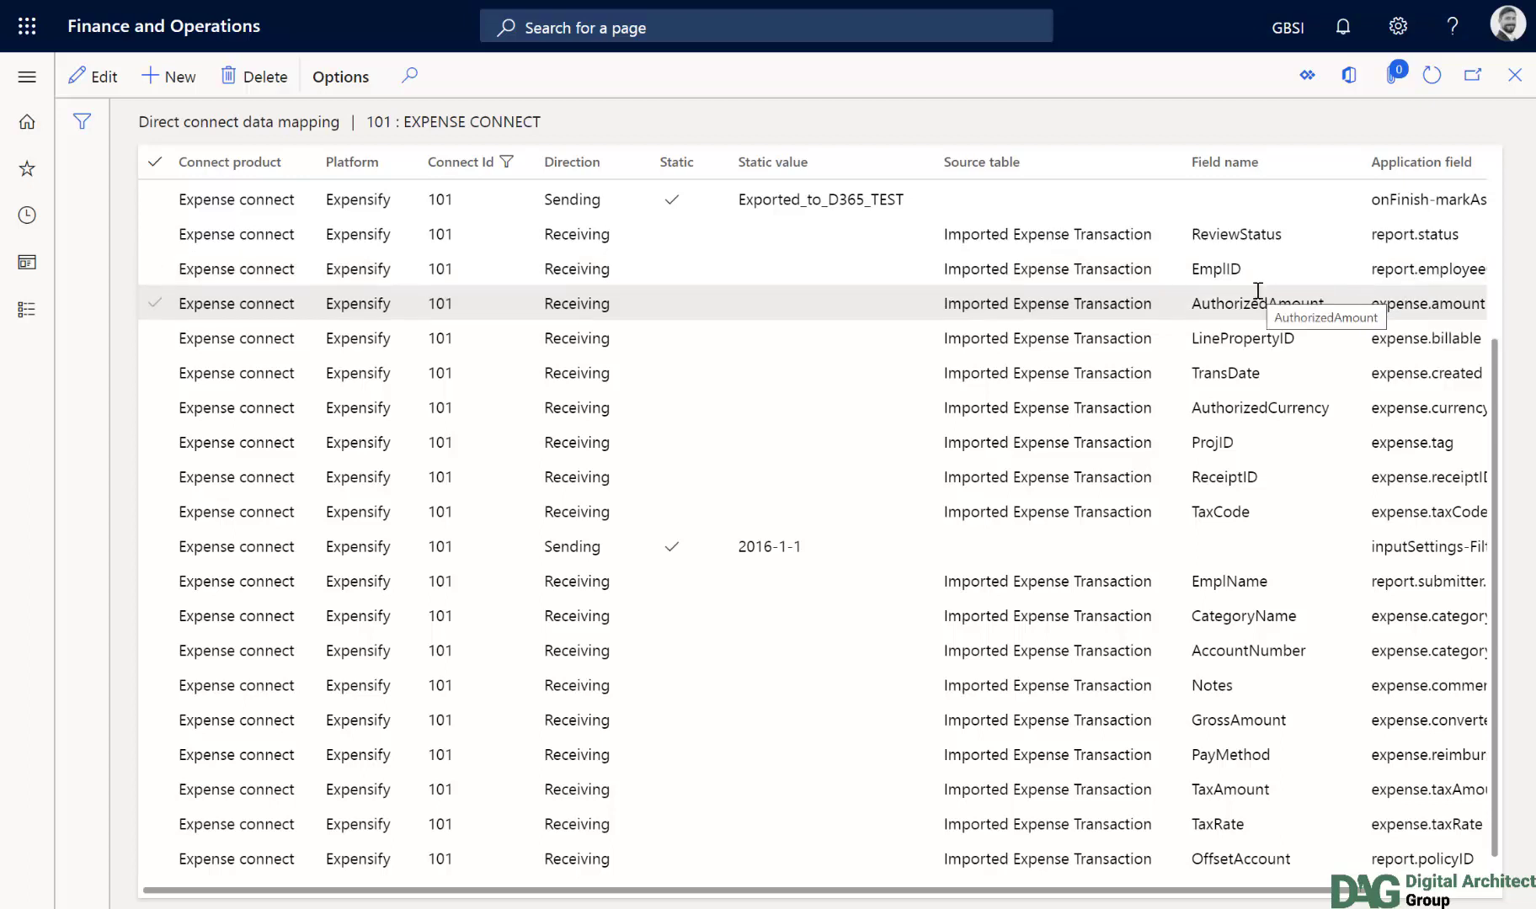
pyautogui.scroll(1, 1258, 290)
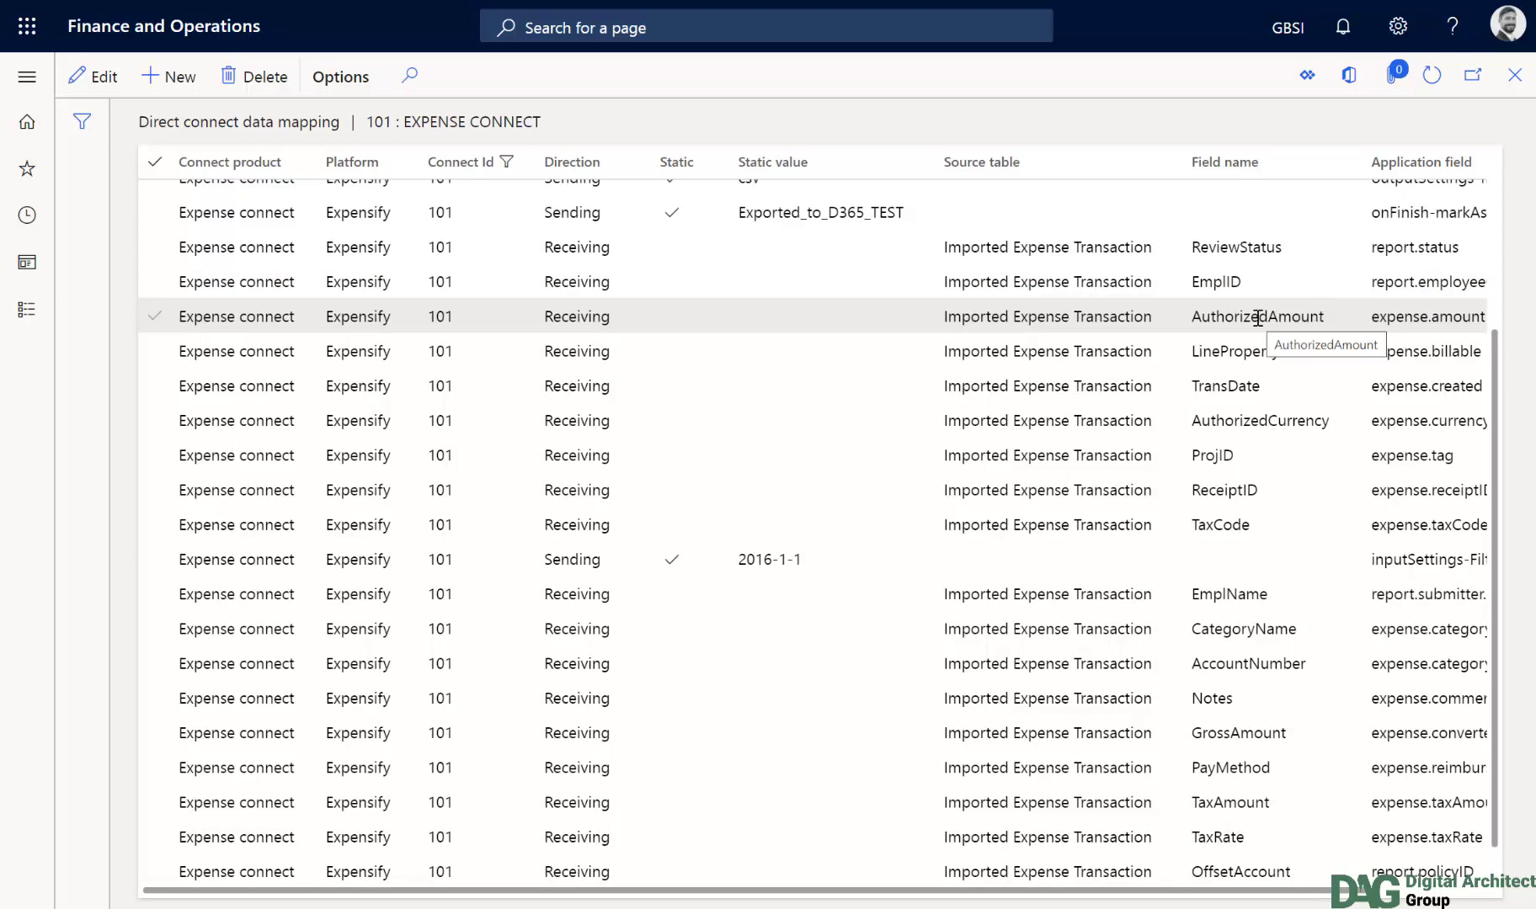
pyautogui.click(1514, 78)
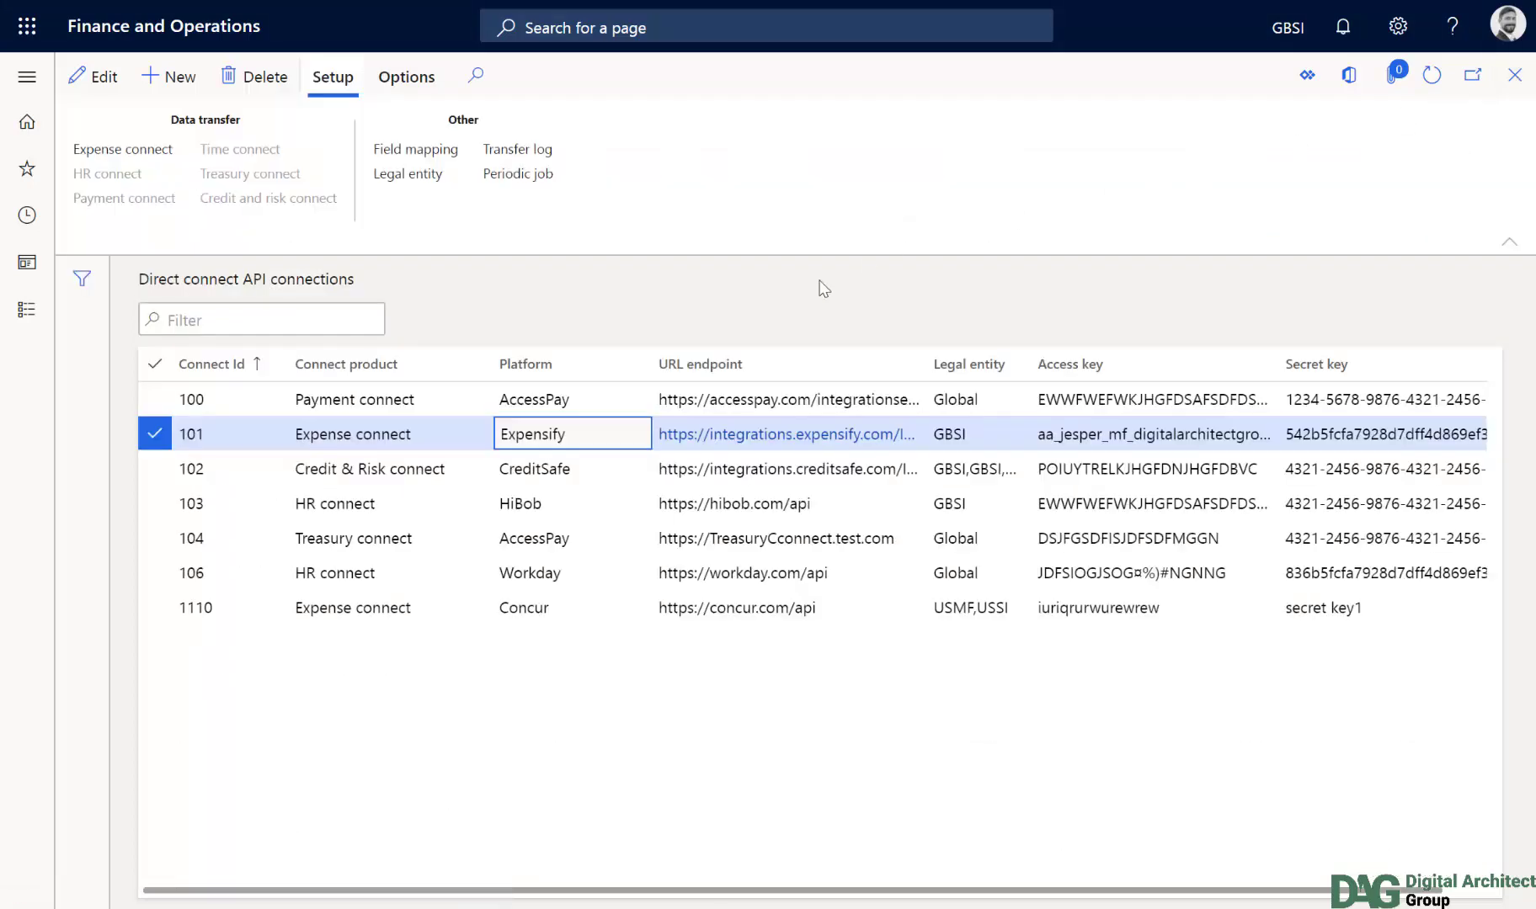
# Set up the Expensify connection's periodic import job to run in the background with batch processing enabled.
pyautogui.click(517, 175)
pyautogui.click(517, 174)
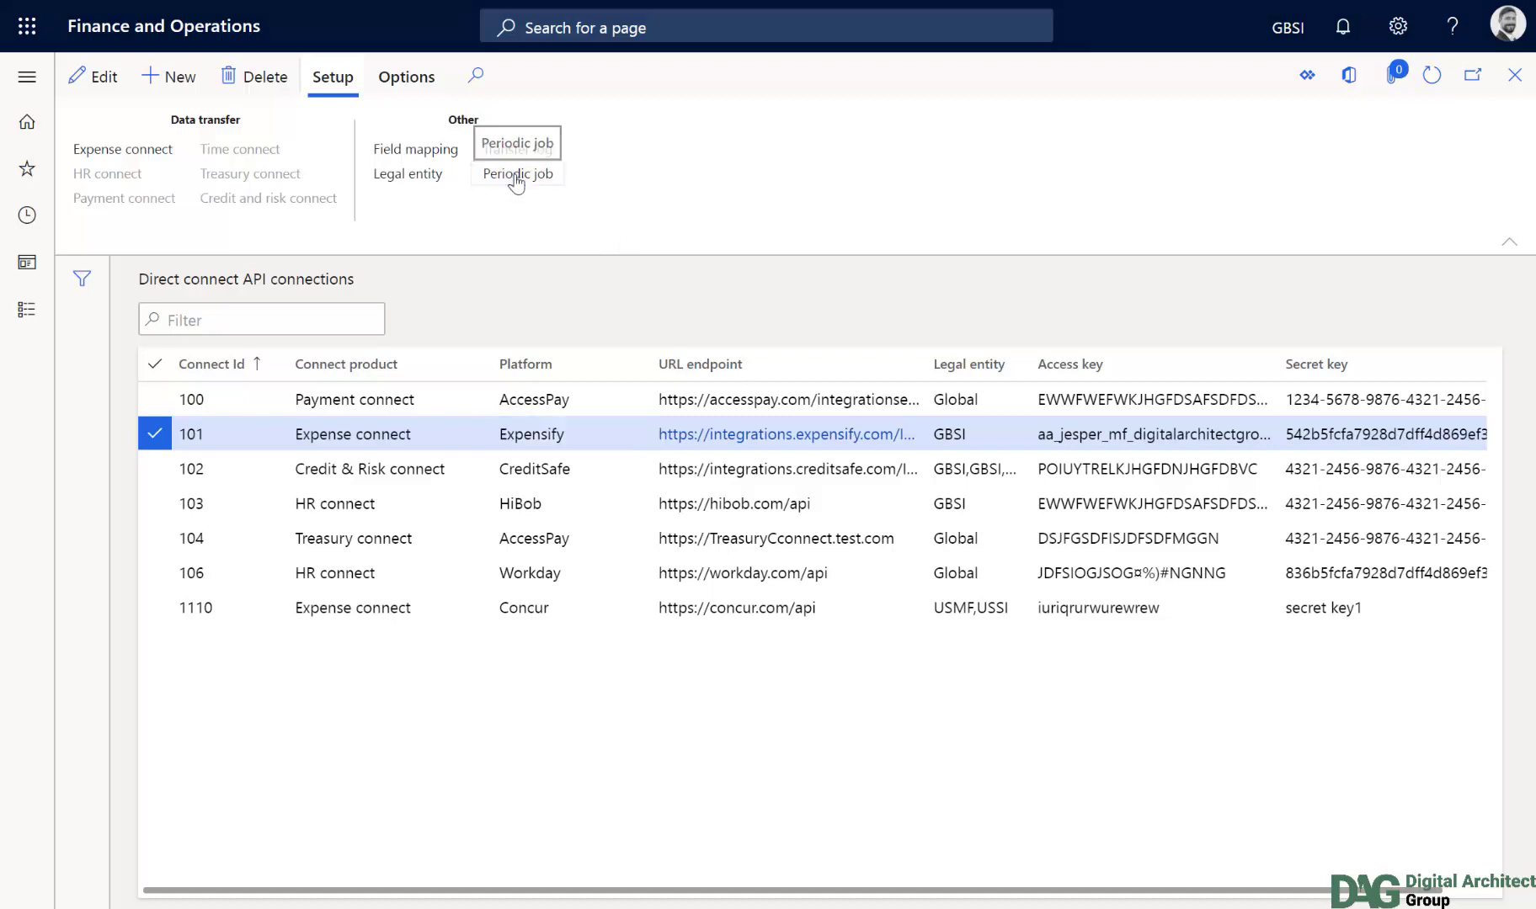
pyautogui.click(974, 142)
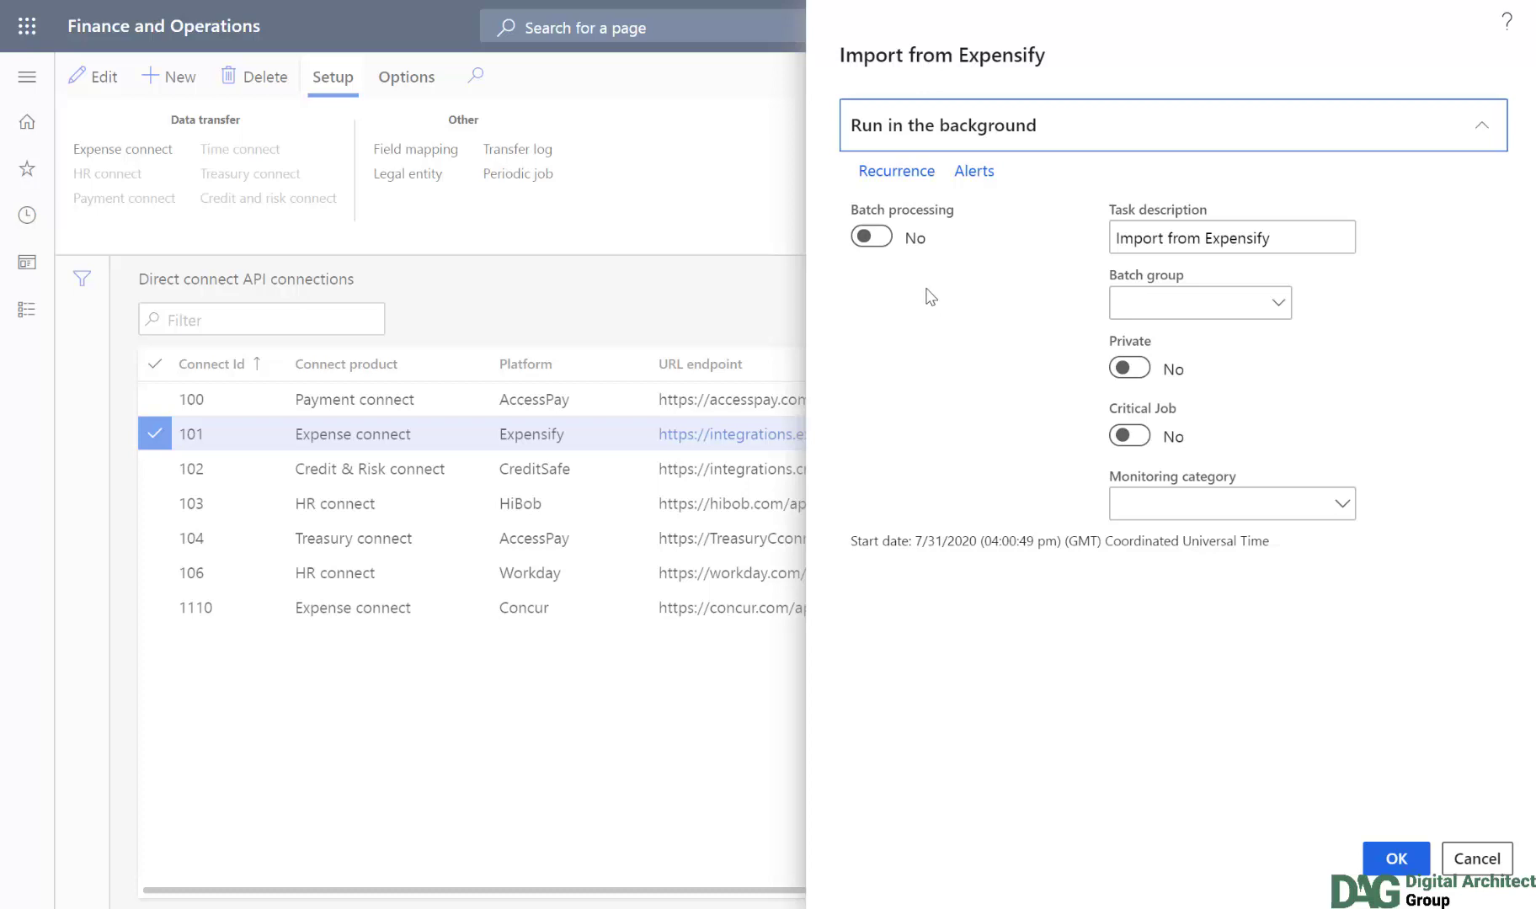
pyautogui.click(872, 237)
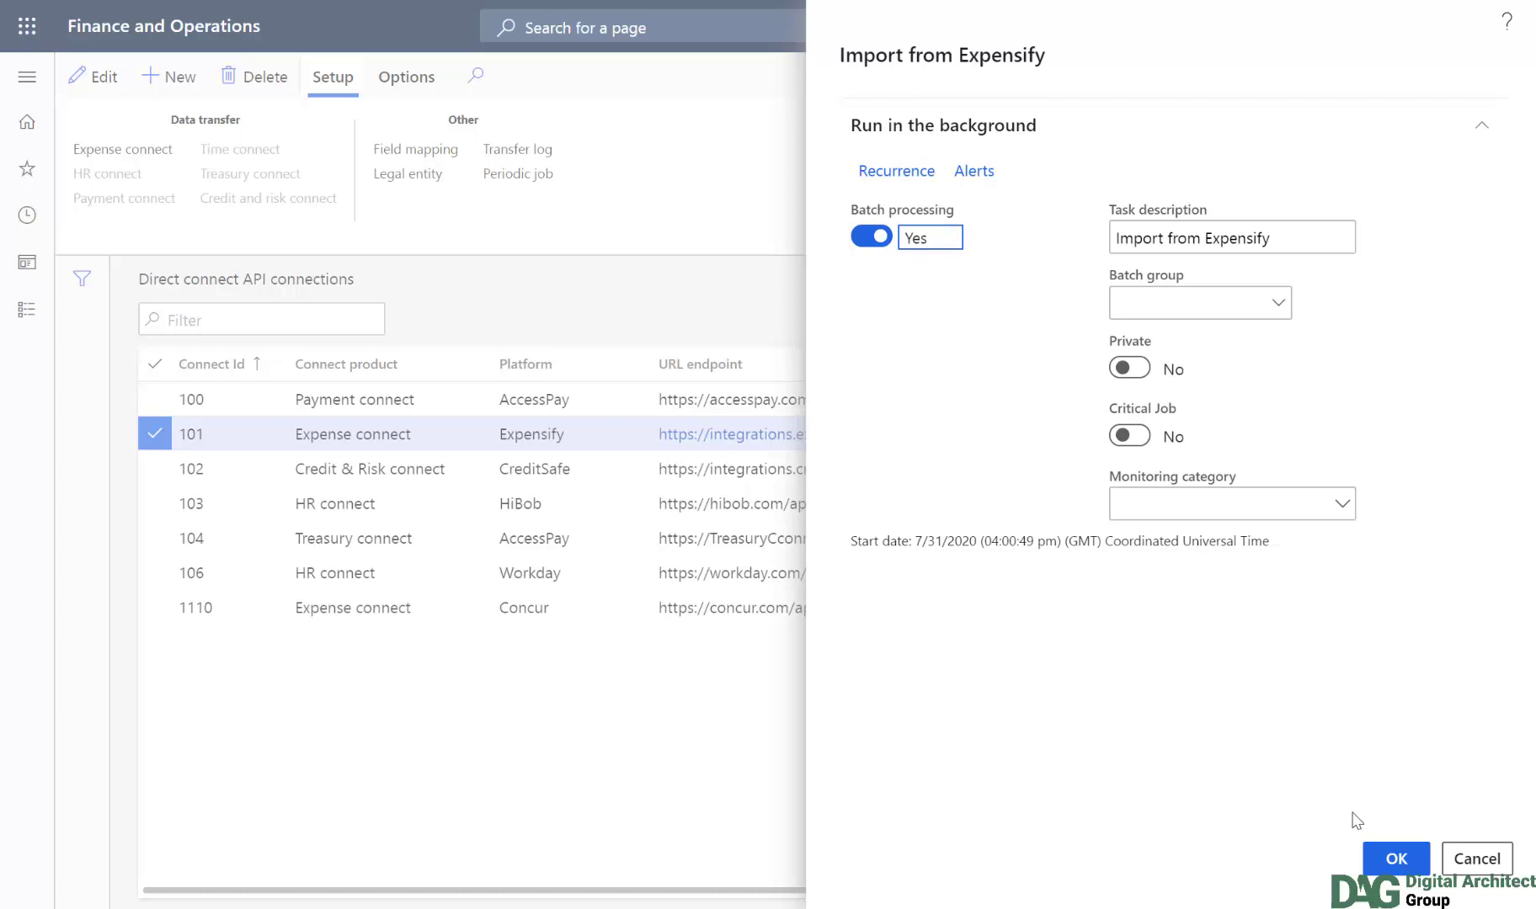
pyautogui.click(1396, 859)
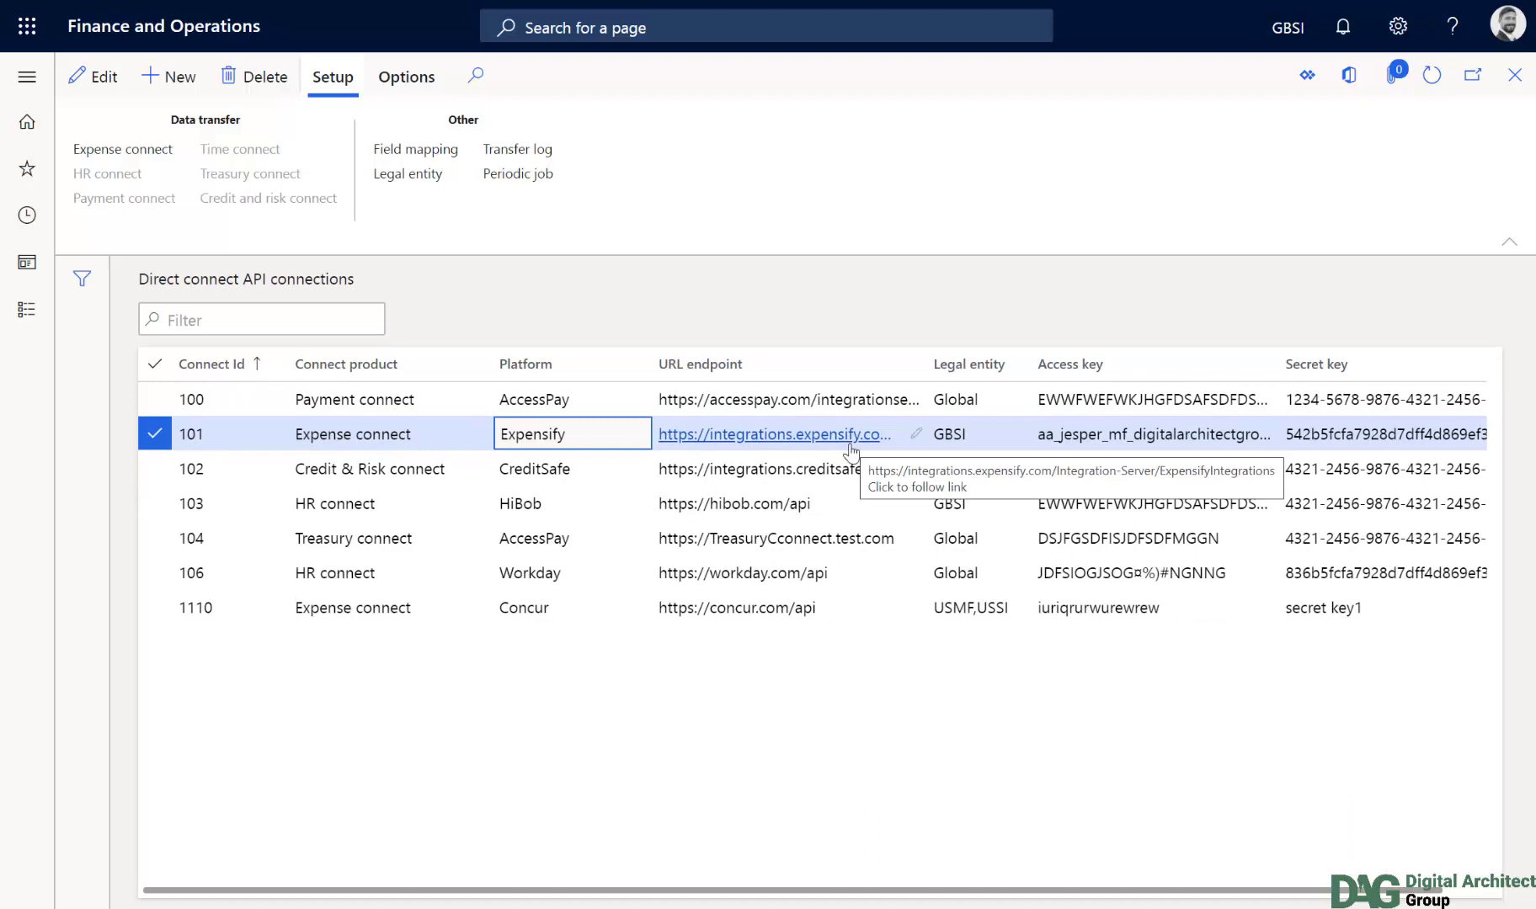
# Open the transfer log of the Expensify connection and examine the request message of the latest transfer.
pyautogui.click(993, 433)
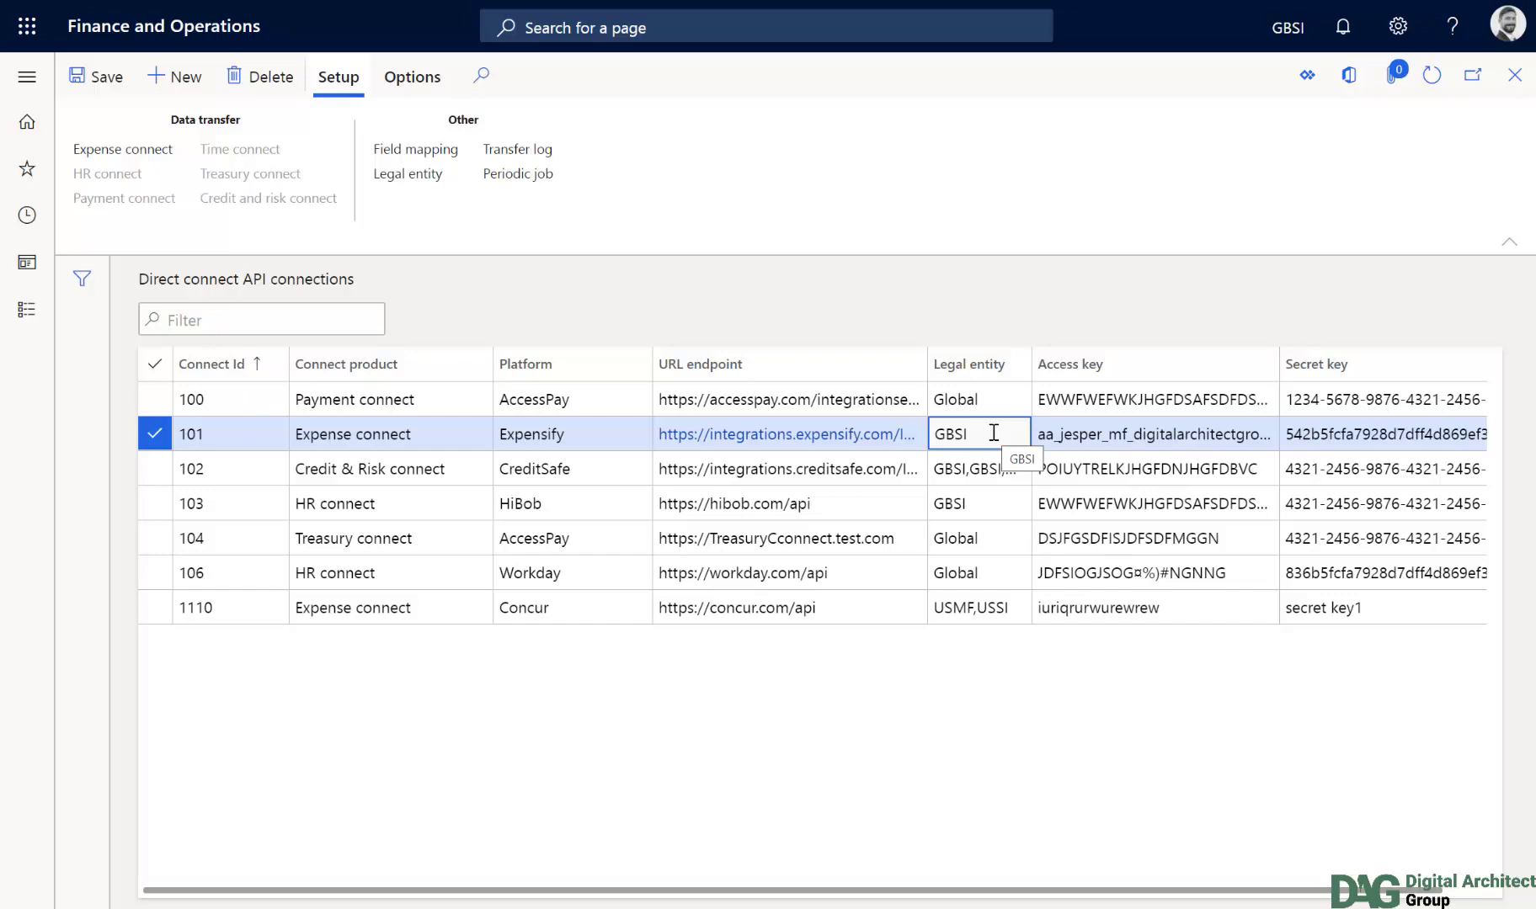
pyautogui.click(517, 149)
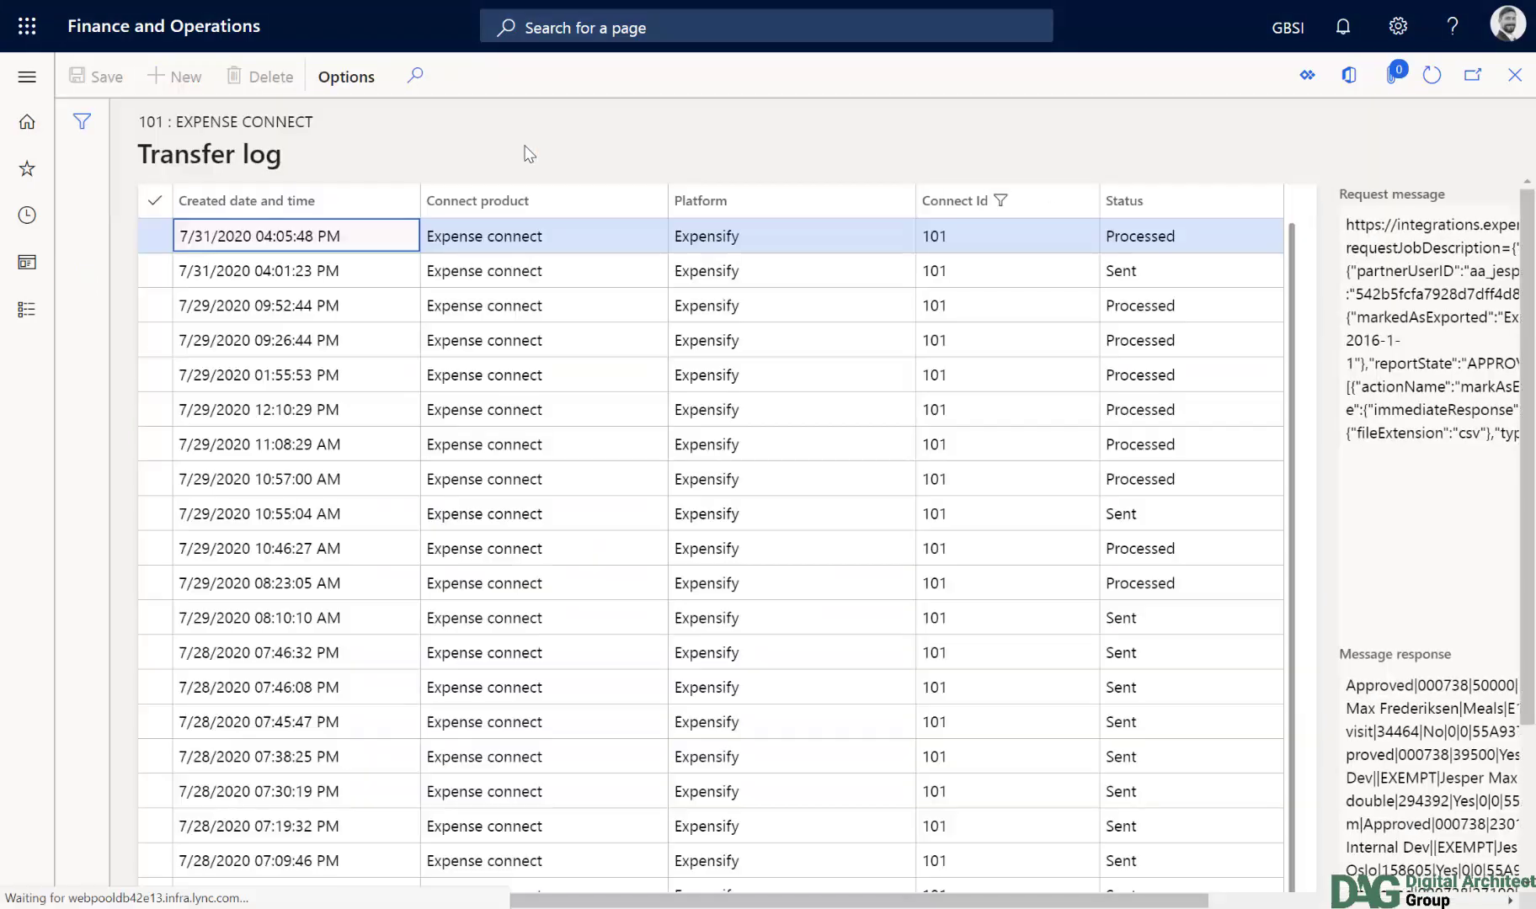
pyautogui.moveTo(346, 234); pyautogui.dragTo(174, 249)
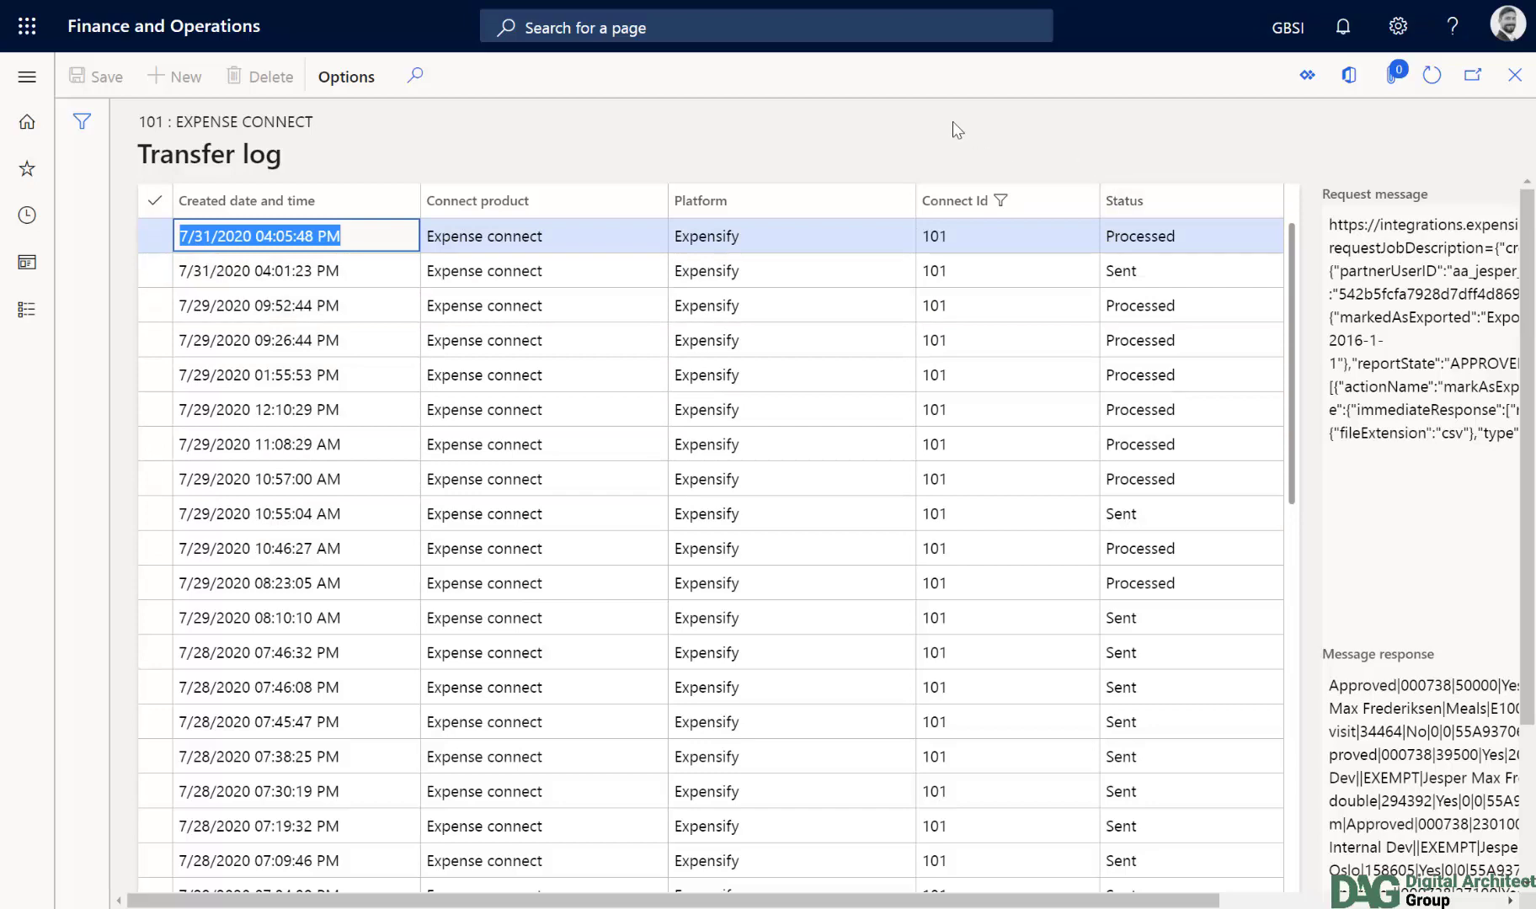
pyautogui.hscroll(4, 1364, 182)
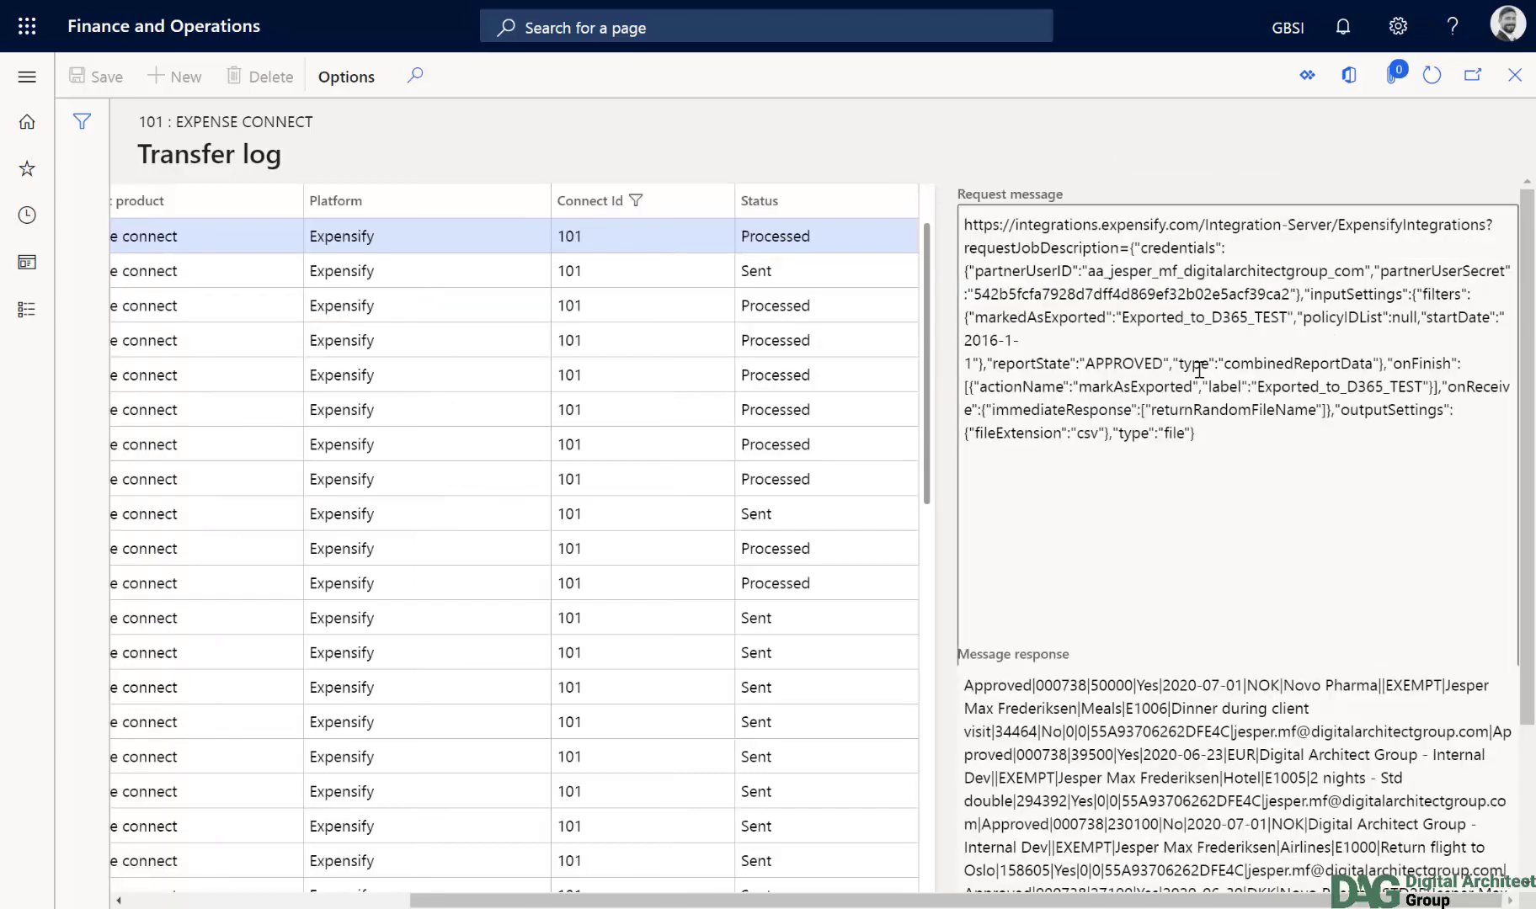
pyautogui.click(1211, 417)
pyautogui.moveTo(1203, 434); pyautogui.dragTo(969, 217)
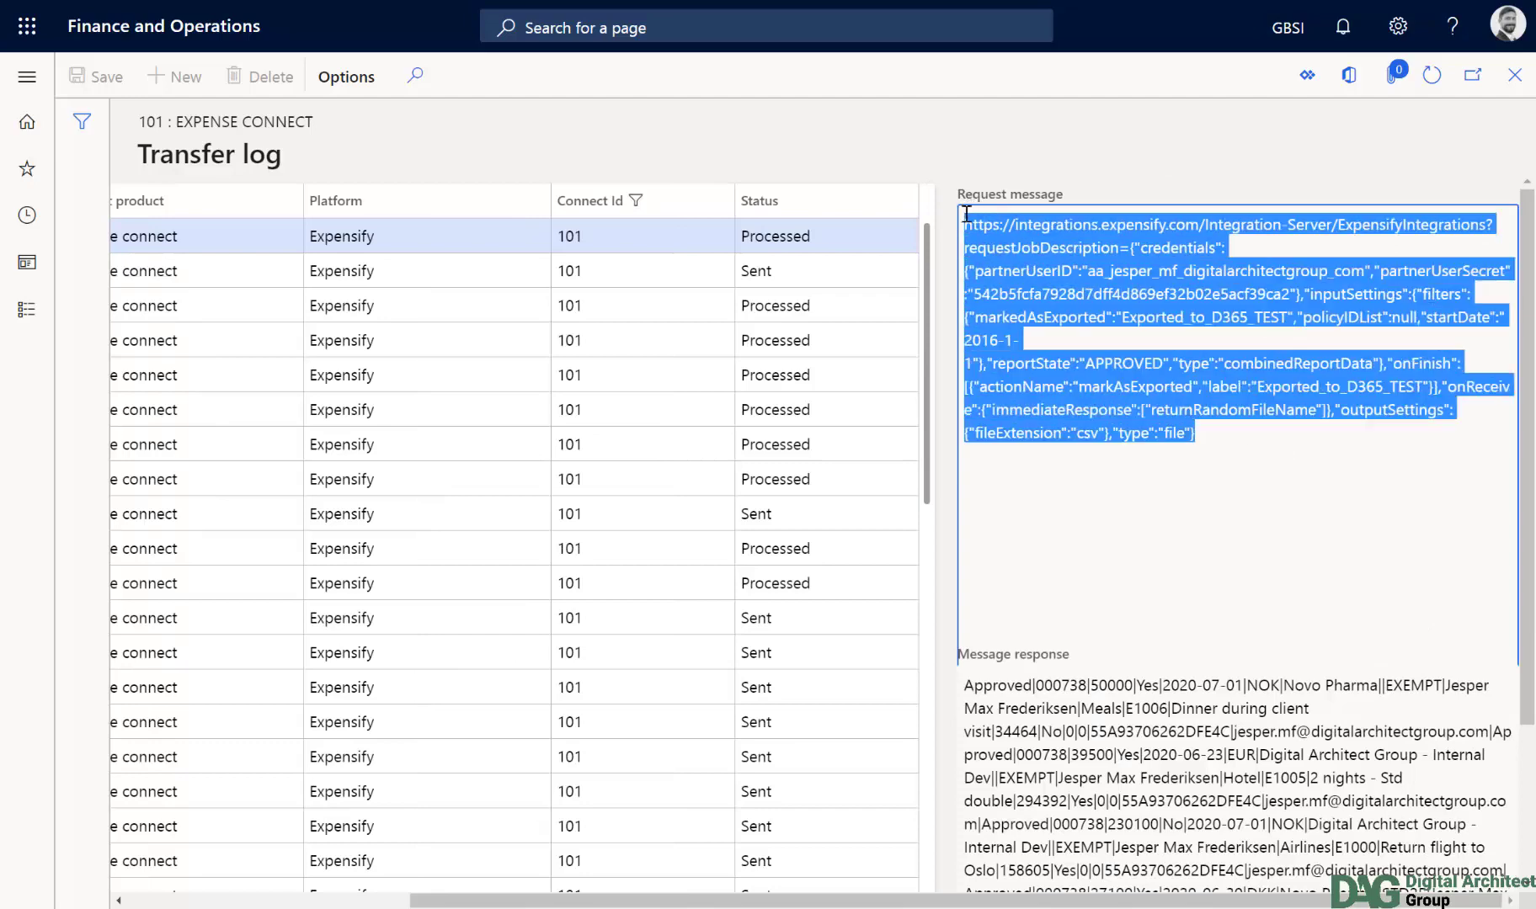
# Examine the message response and status of the latest Expensify transfer, then close the transfer log.
pyautogui.scroll(-2, 1121, 341)
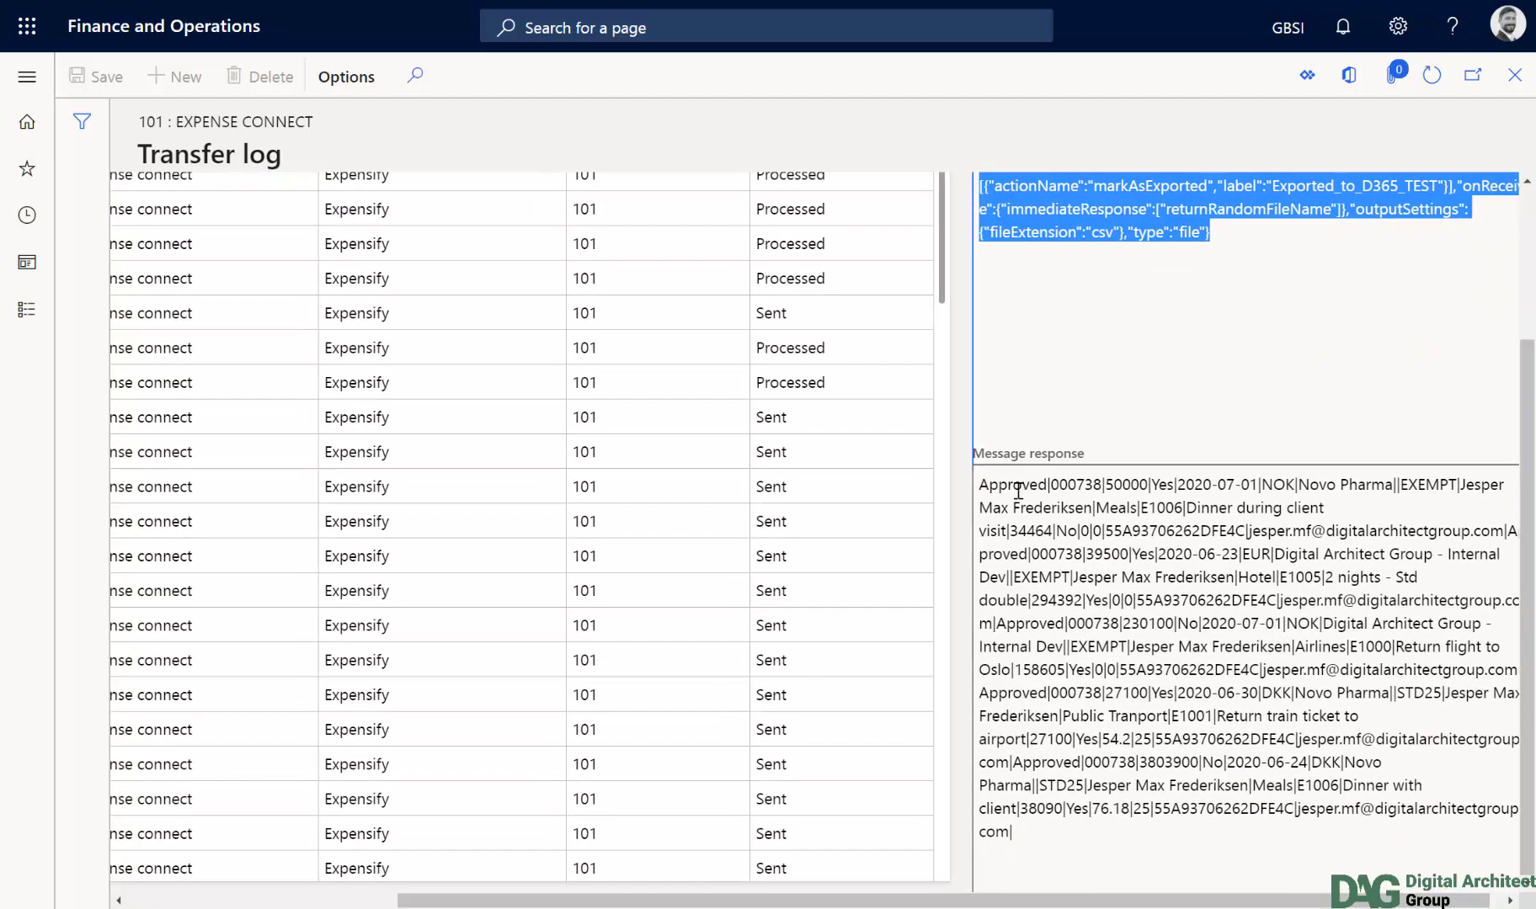
pyautogui.moveTo(979, 485); pyautogui.dragTo(1399, 846)
pyautogui.click(1398, 853)
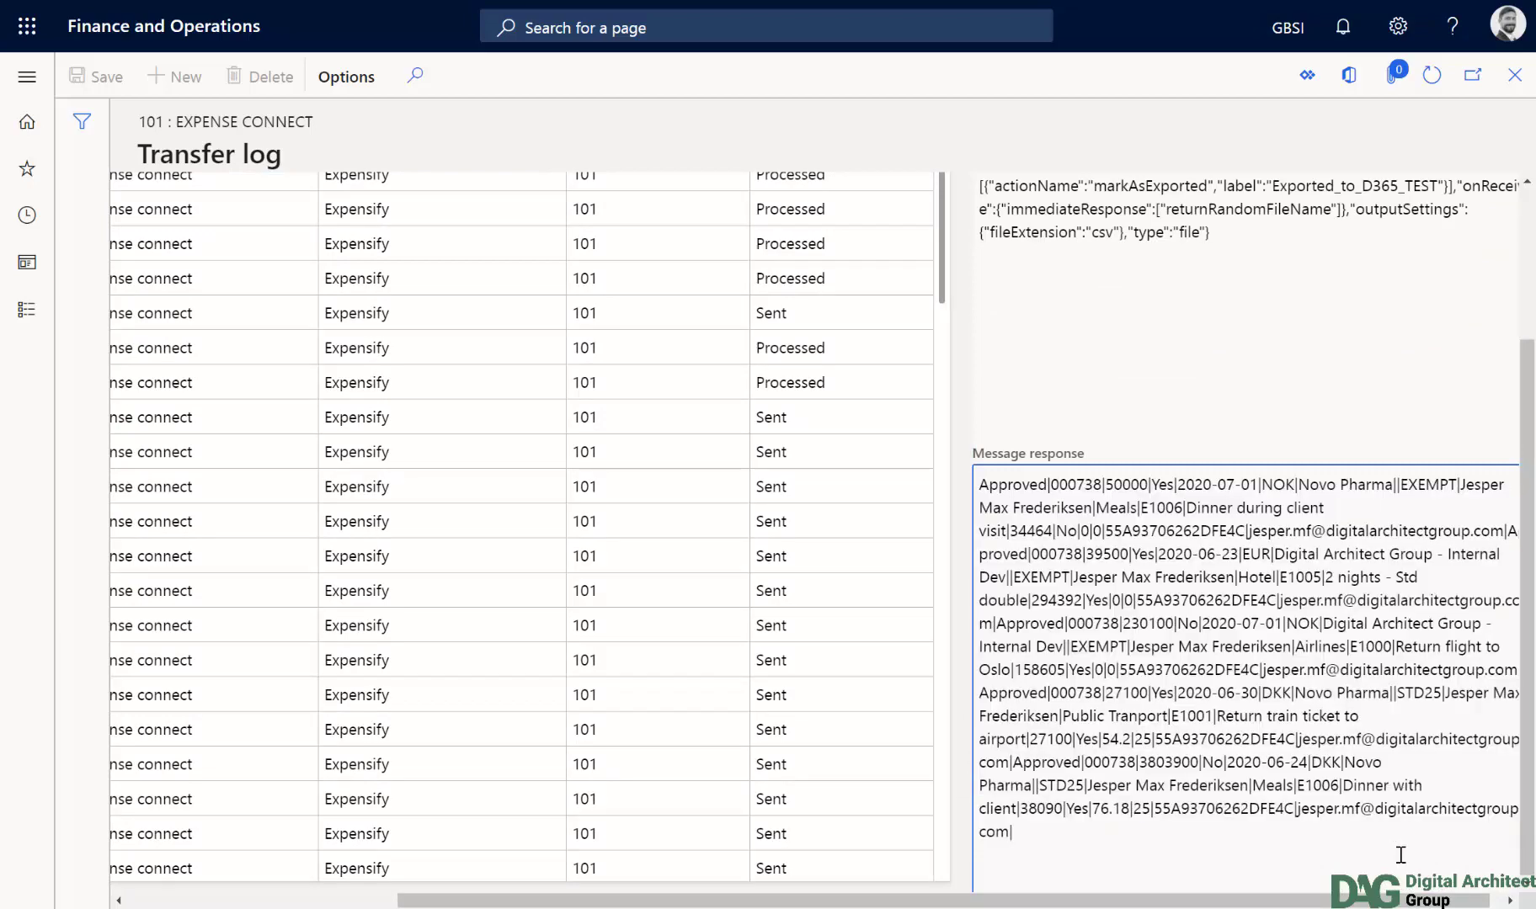
pyautogui.scroll(2, 1201, 713)
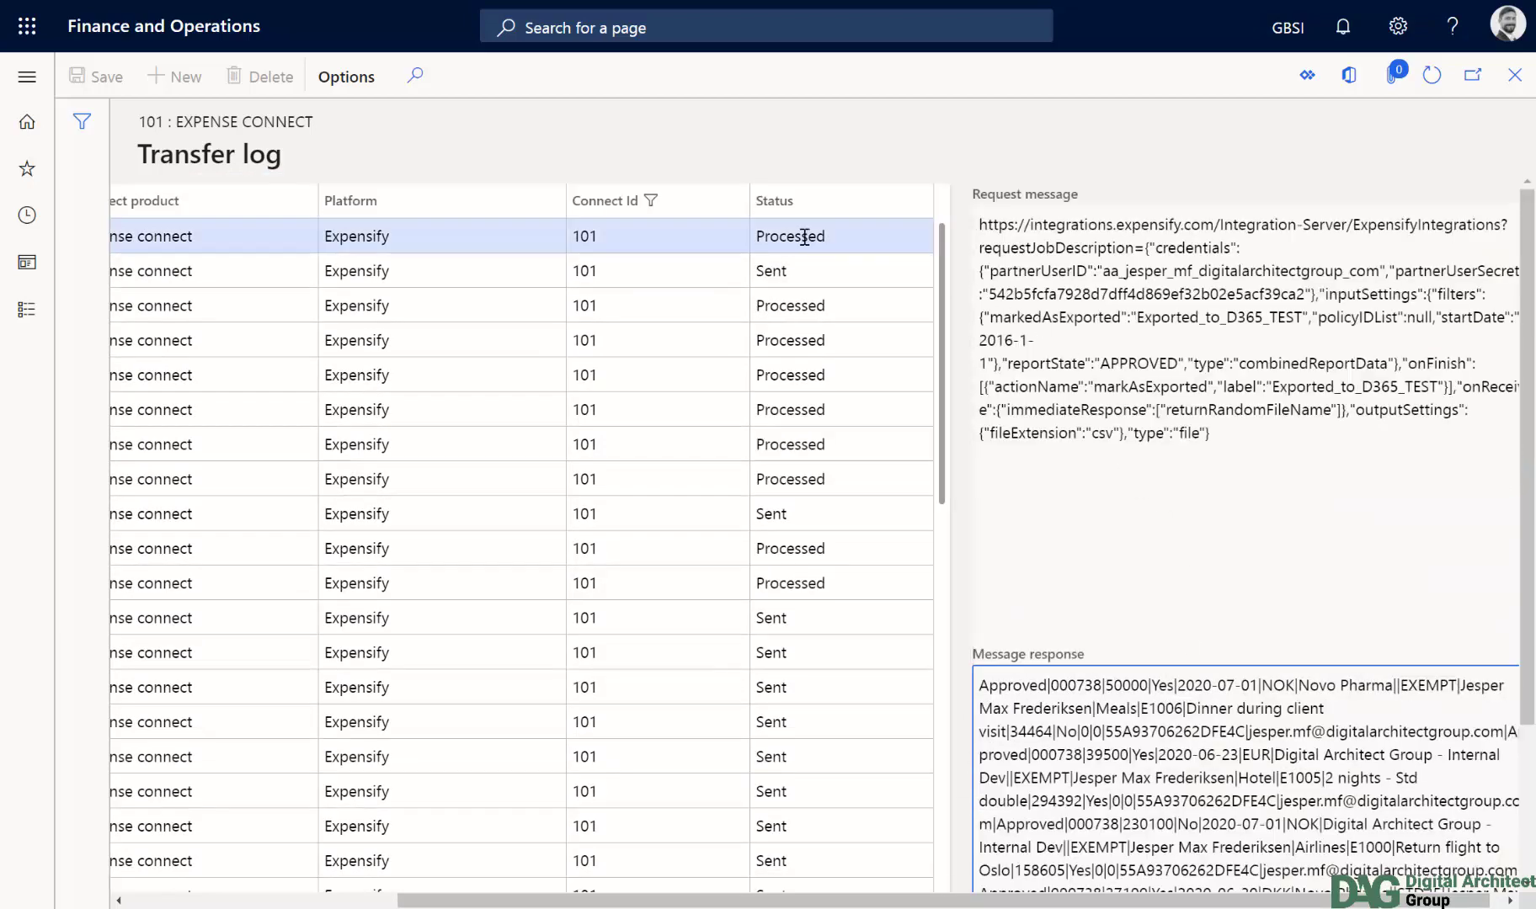
pyautogui.click(1514, 75)
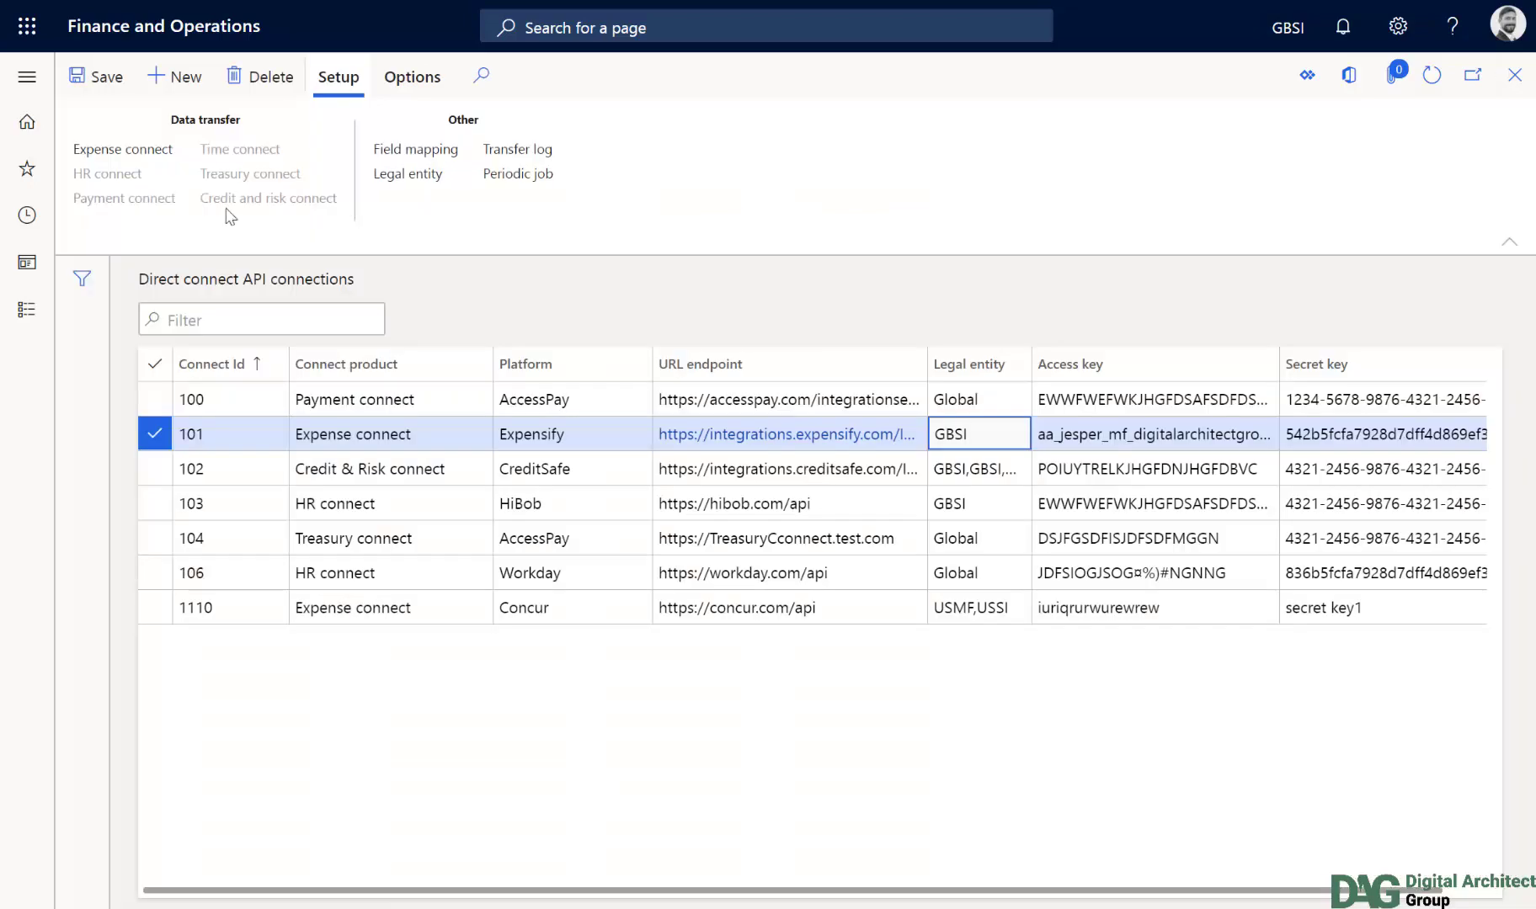
# Open Imported expense transactions from the Expense Connect inquiries in Project management and accounting and review the imported lines' columns.
pyautogui.click(32, 80)
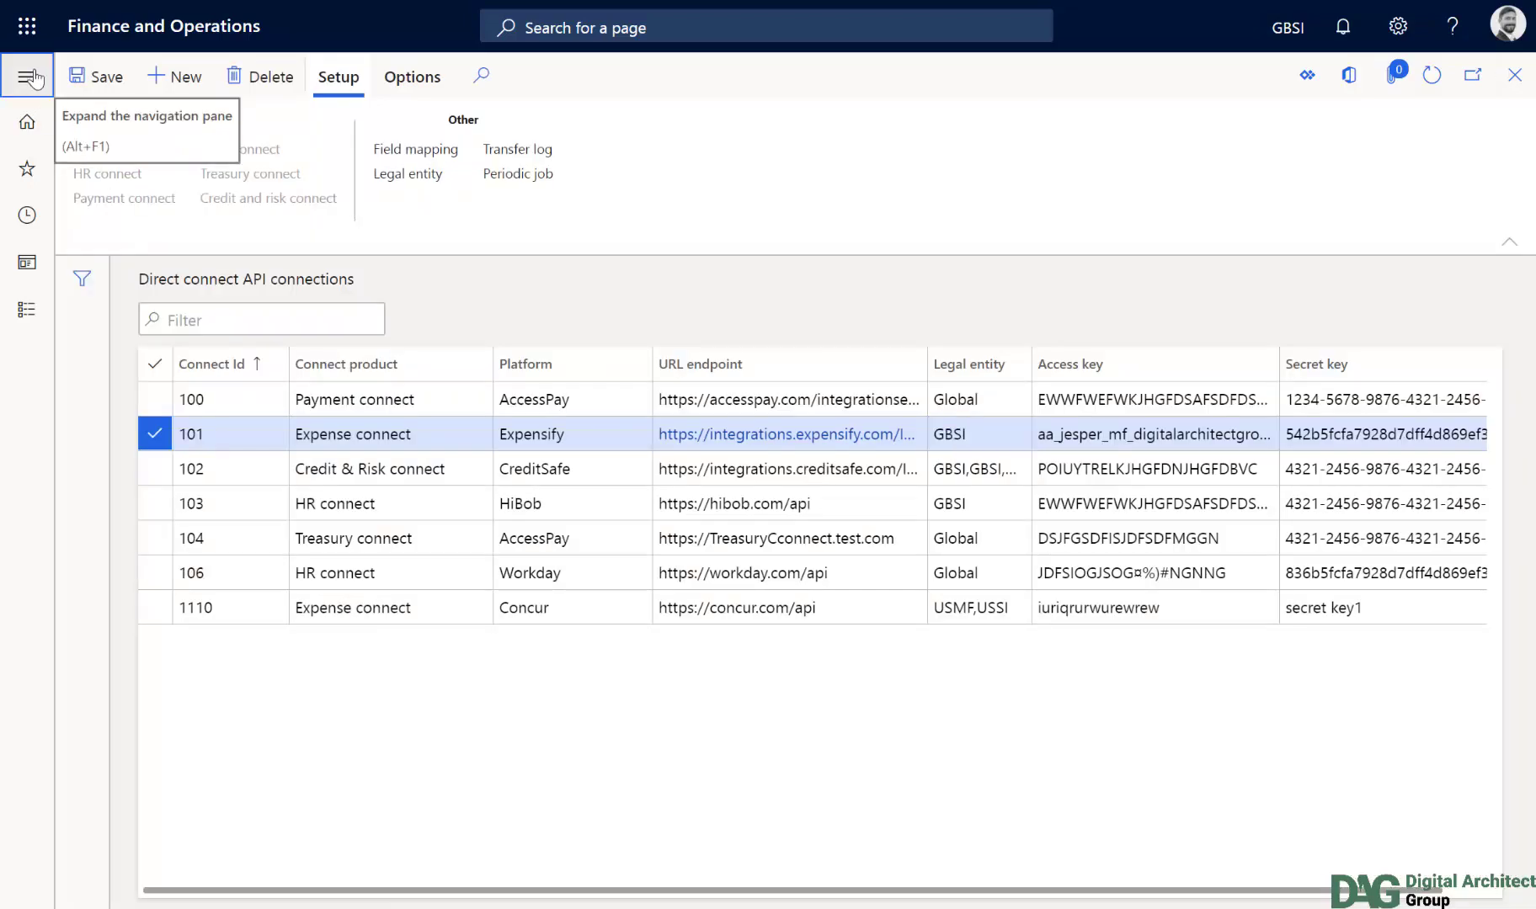
pyautogui.scroll(-3, 118, 657)
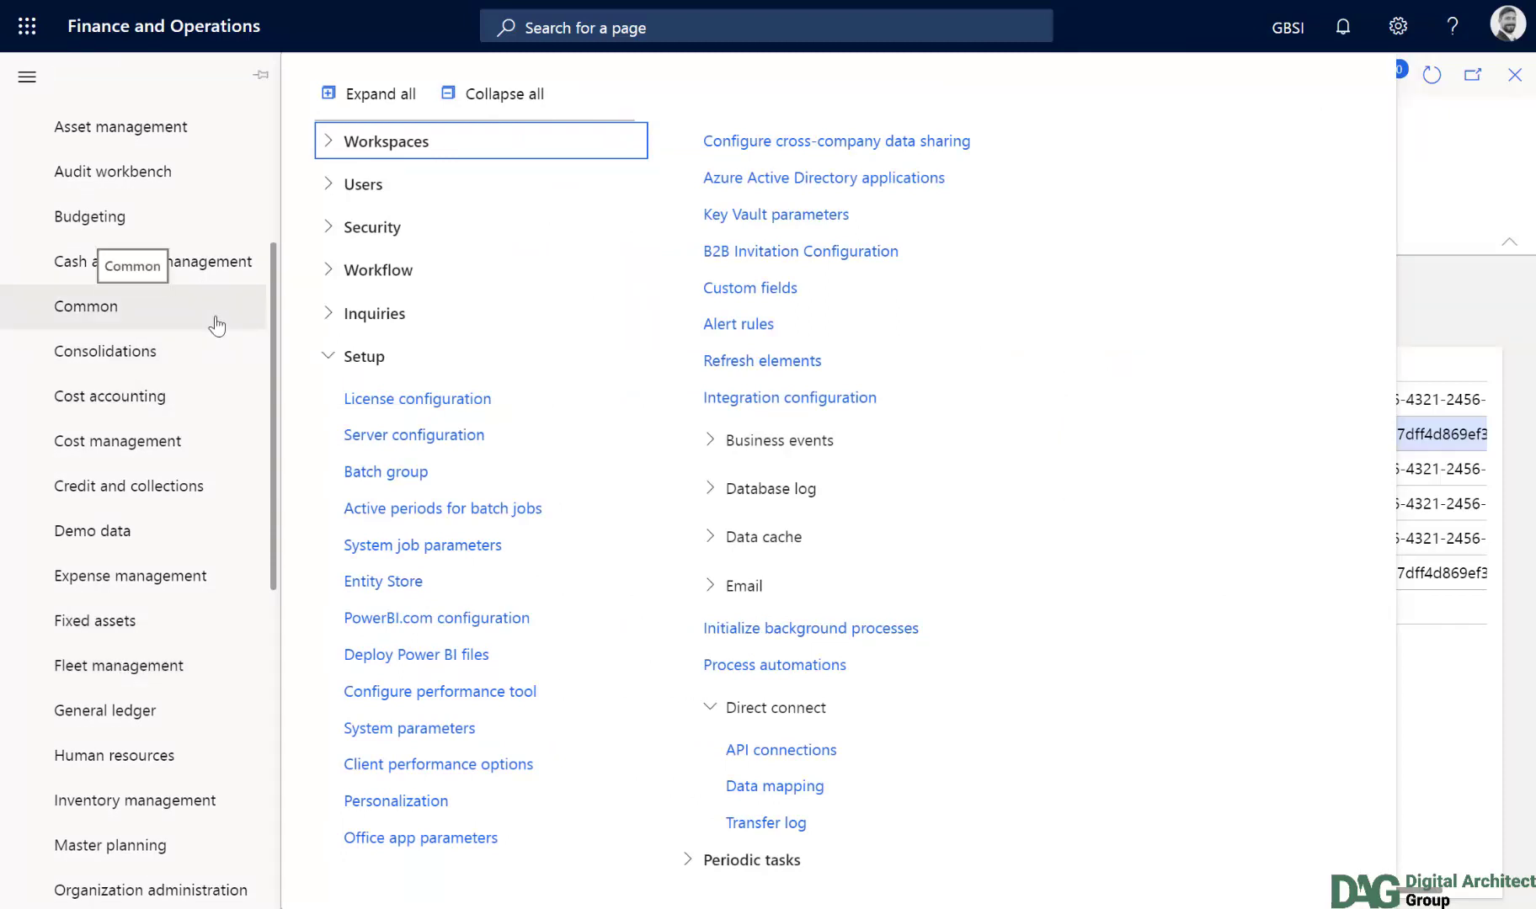
pyautogui.scroll(-3, 217, 326)
pyautogui.click(153, 308)
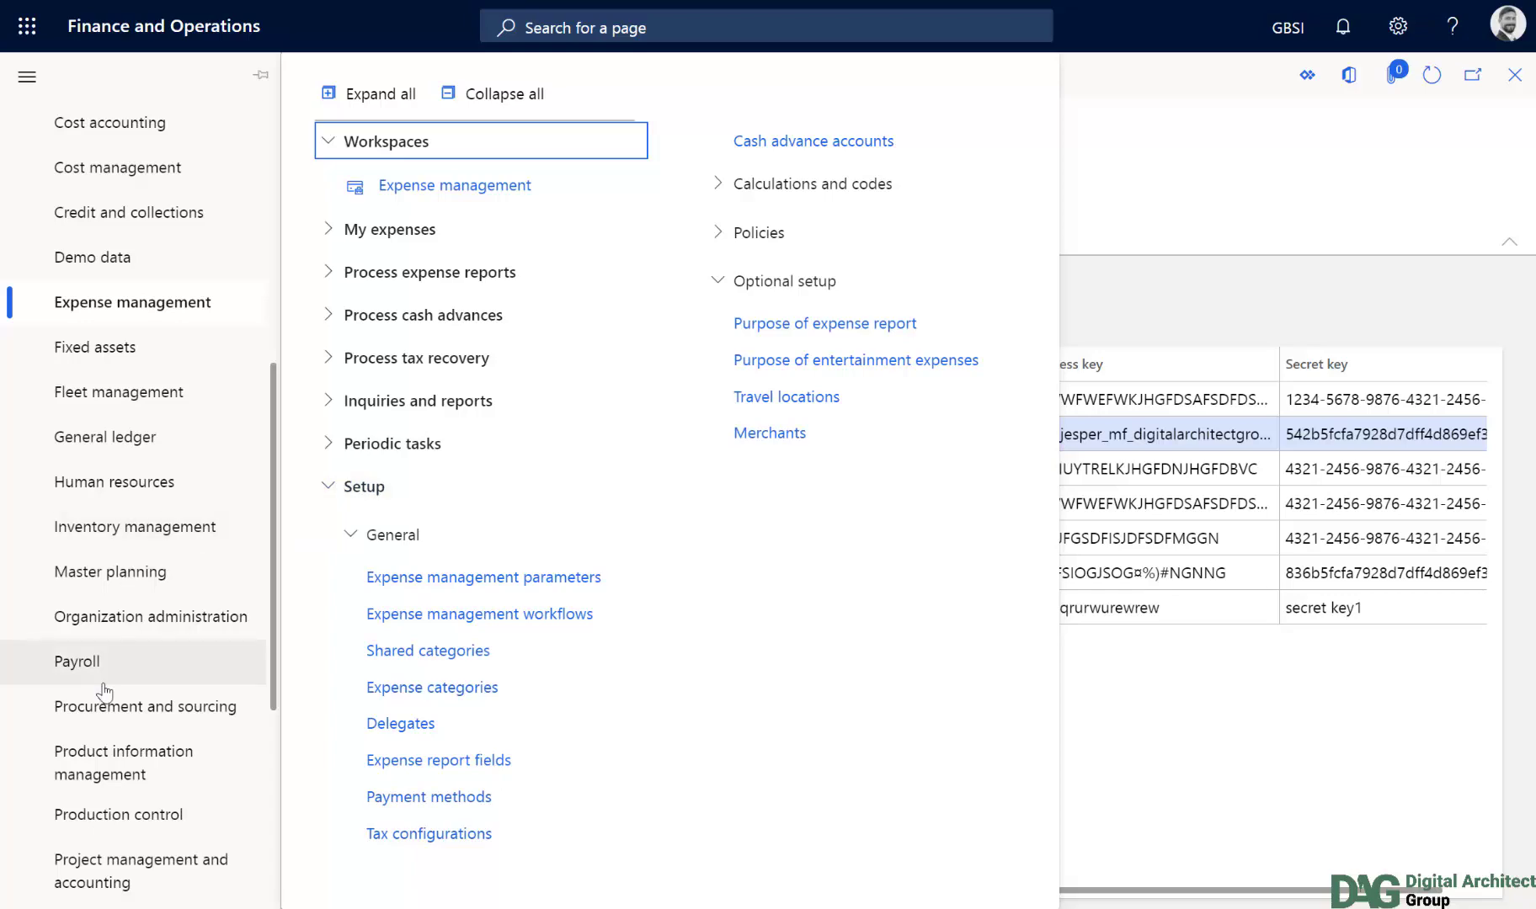
pyautogui.scroll(-3, 109, 715)
pyautogui.click(141, 589)
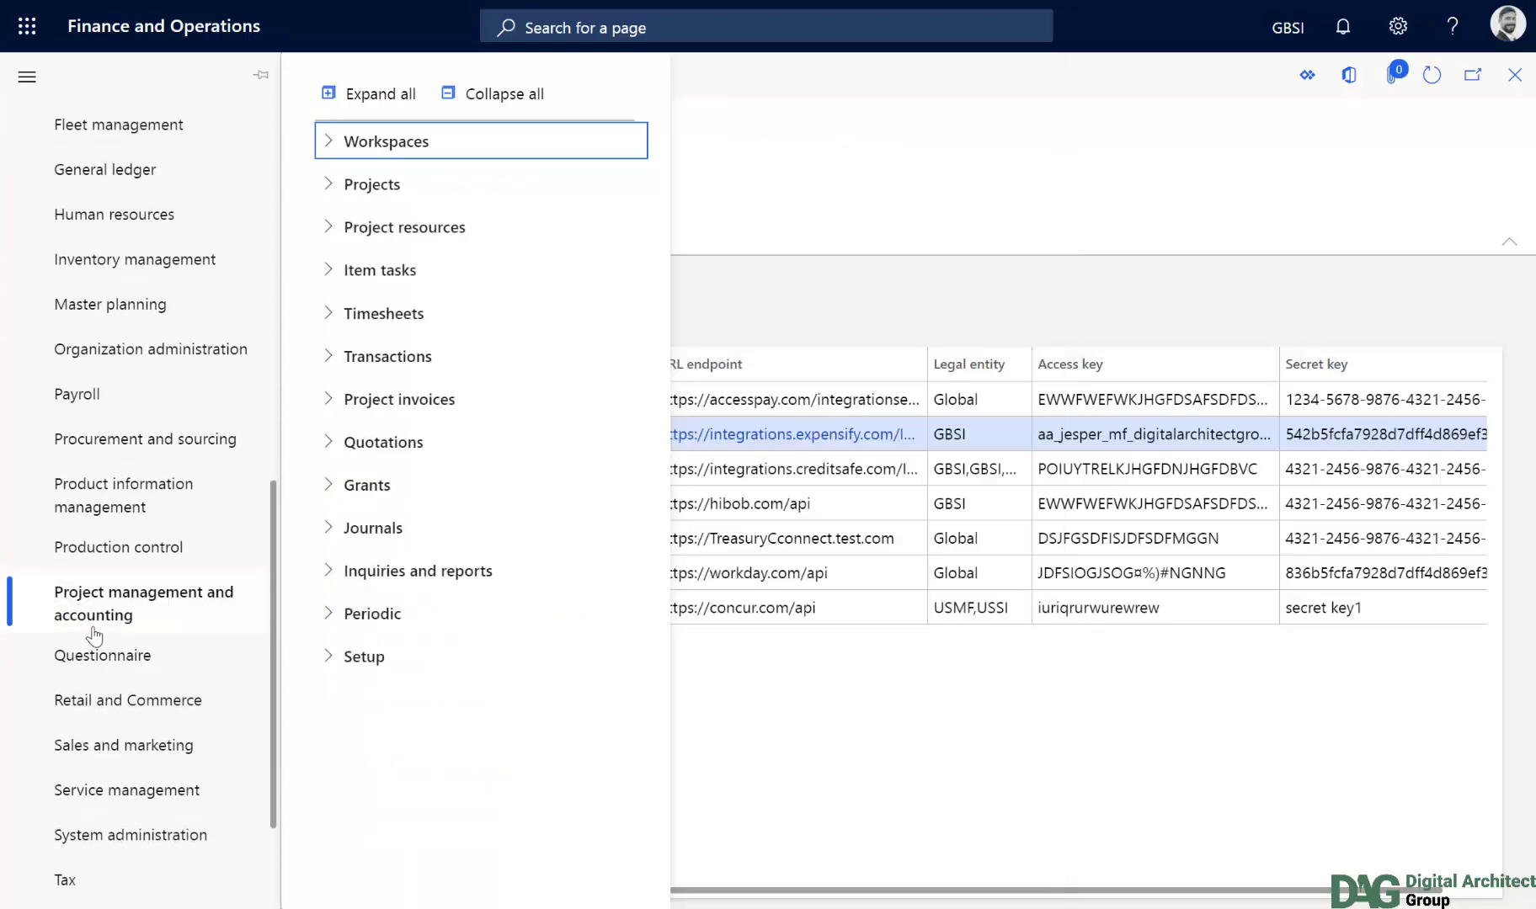
pyautogui.click(327, 575)
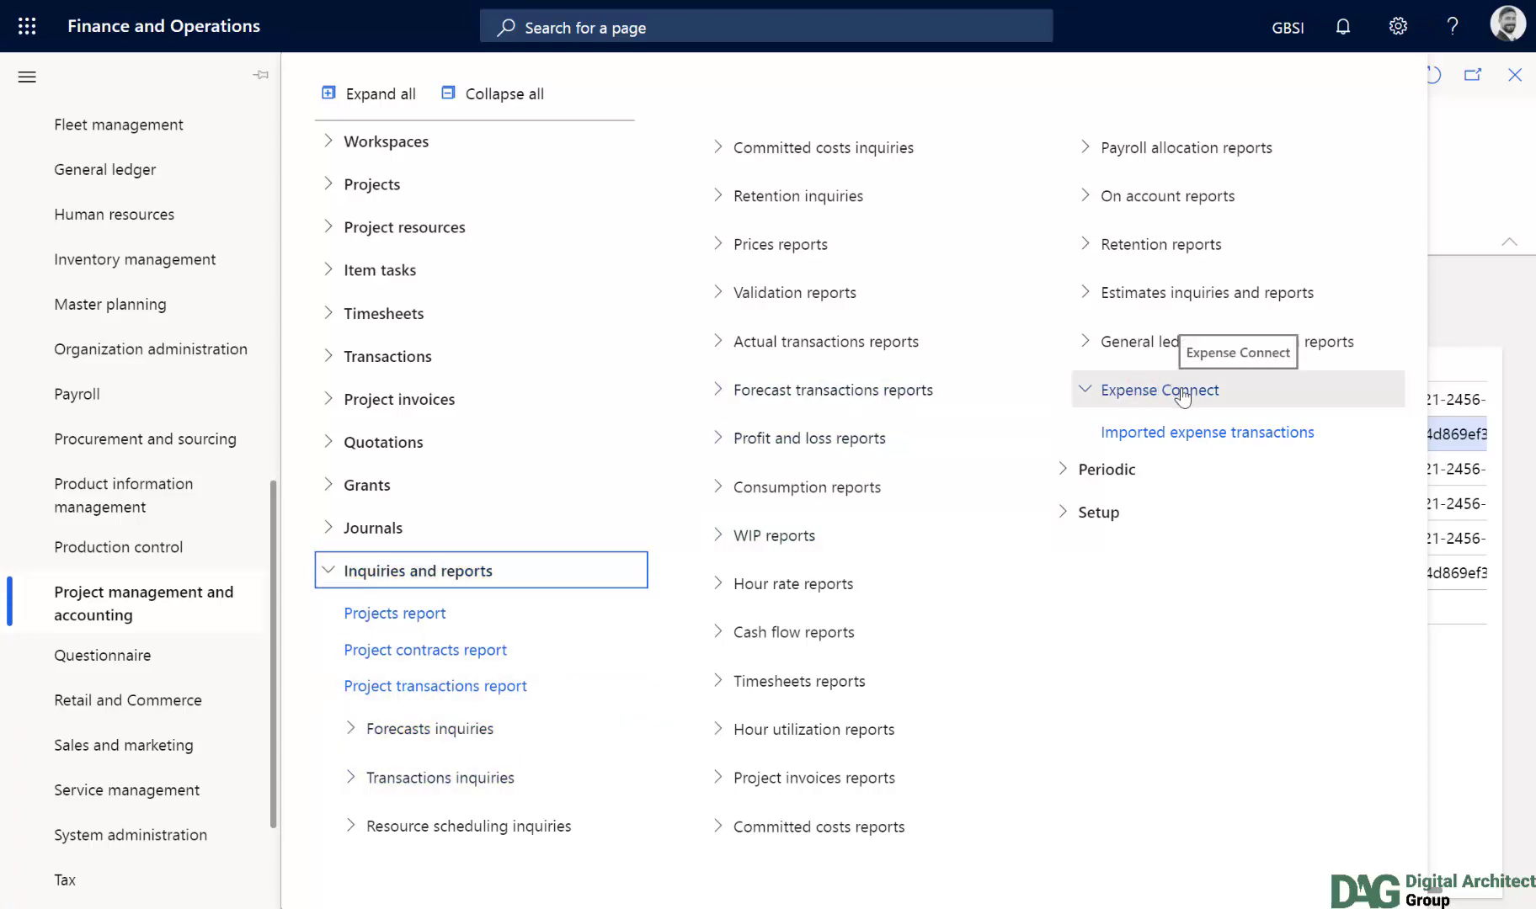
pyautogui.click(1187, 432)
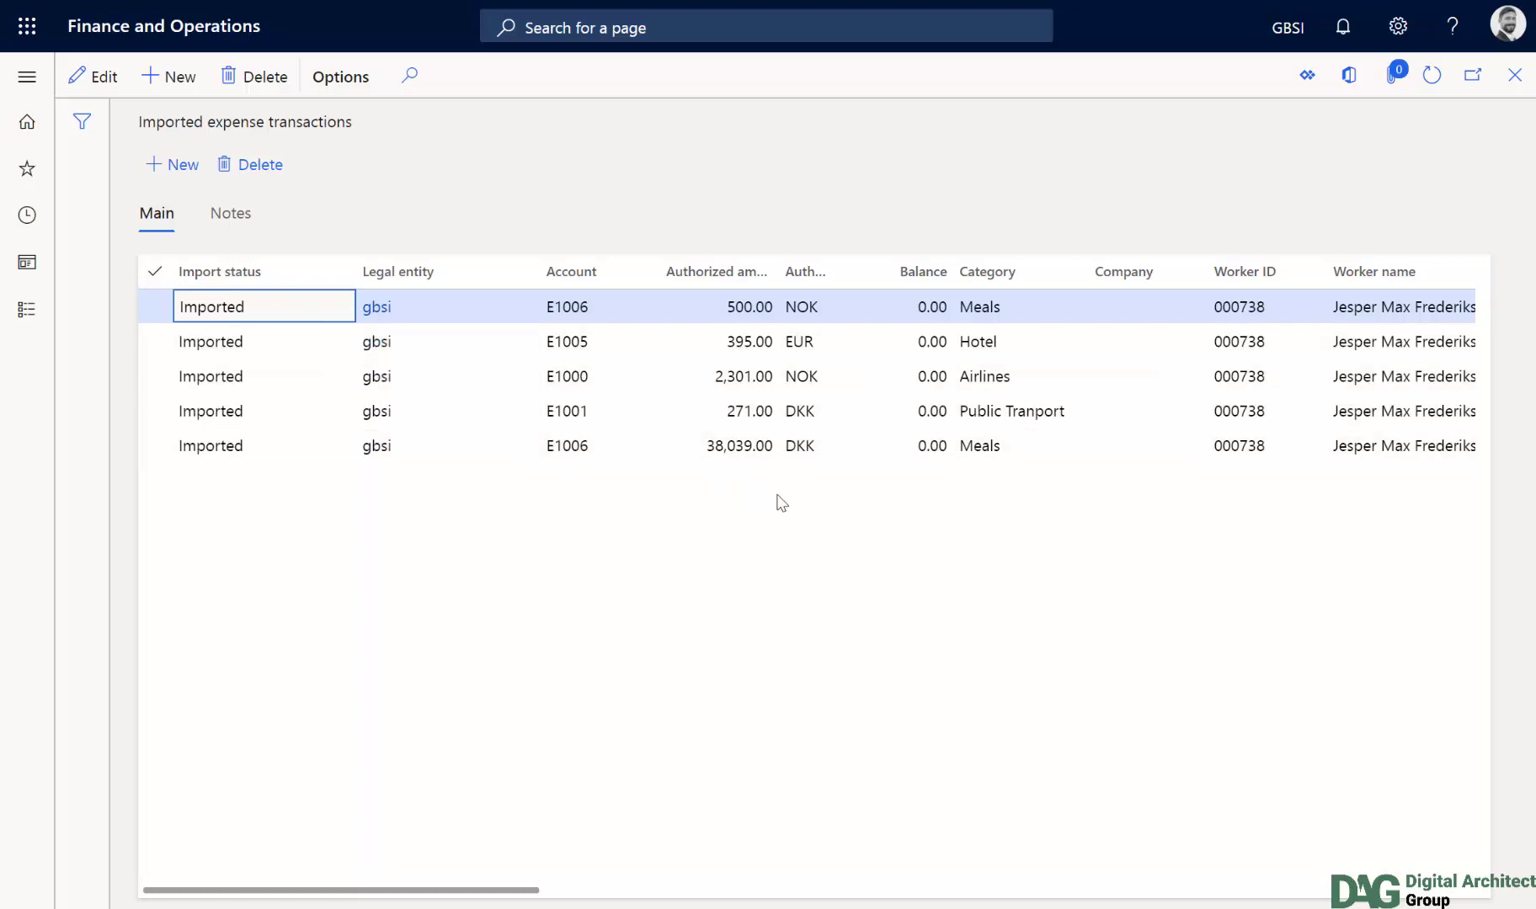
pyautogui.hscroll(5, 781, 503)
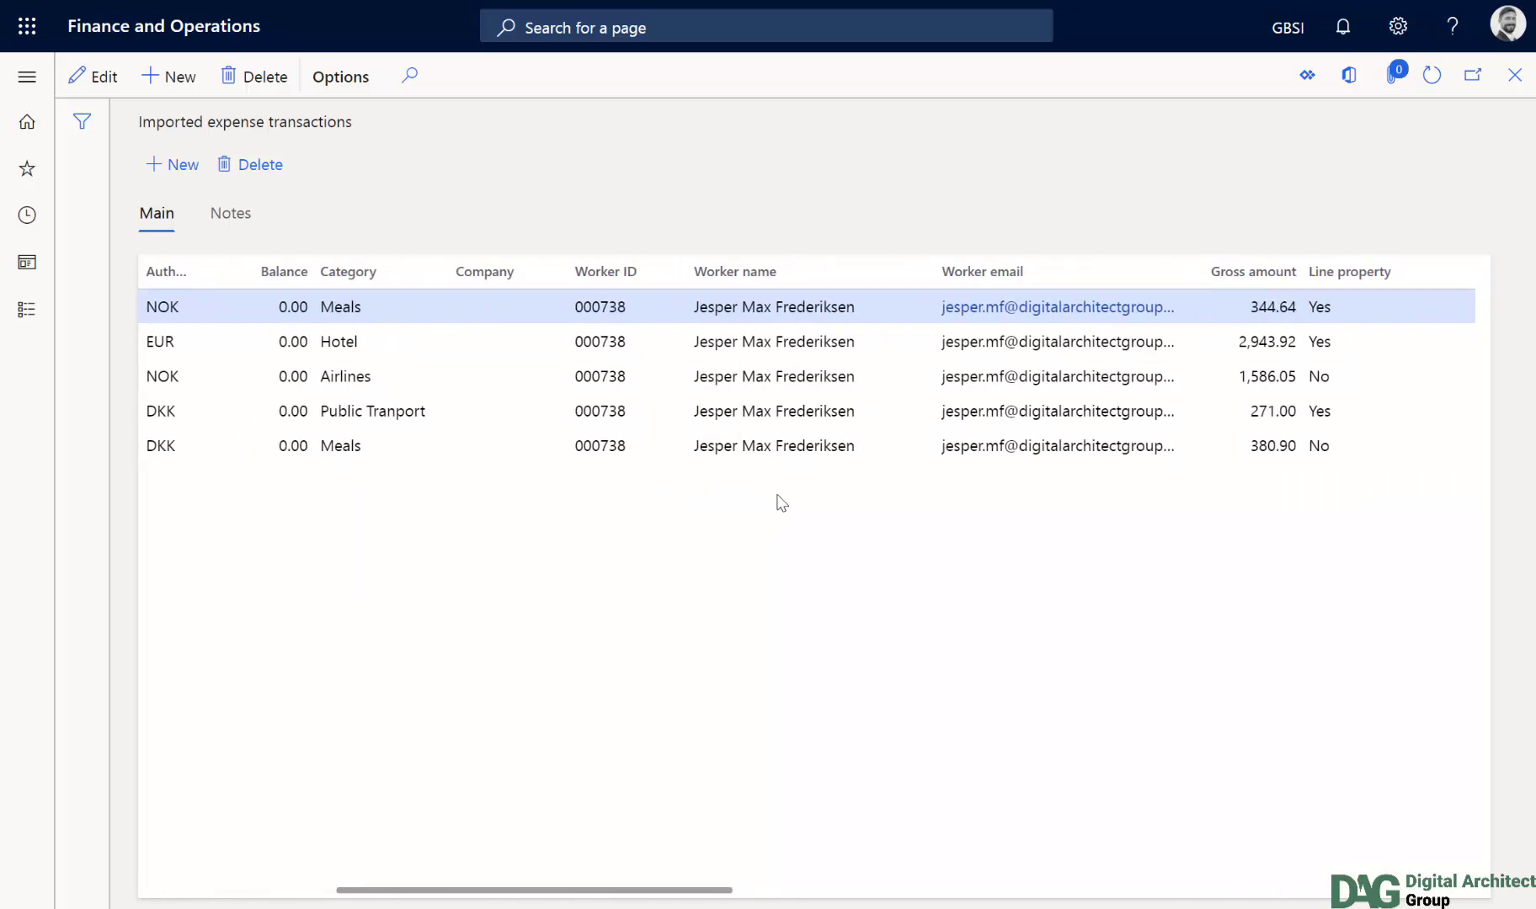
pyautogui.hscroll(-5, 782, 502)
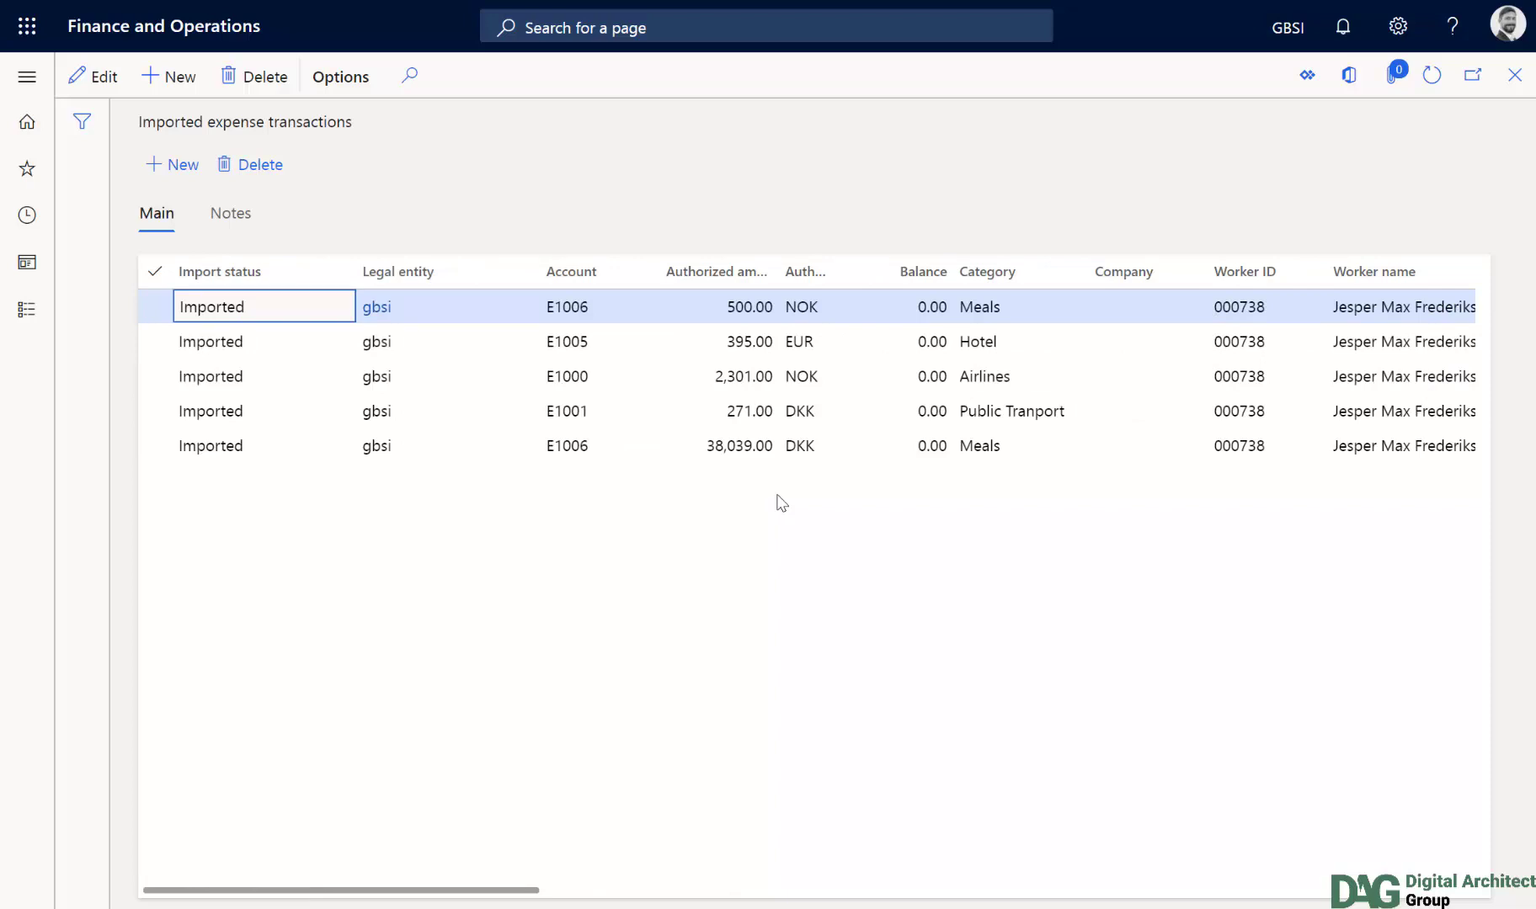
# Run the periodic Expense Connect job Process expense transactions in the background with batch processing enabled.
pyautogui.click(27, 77)
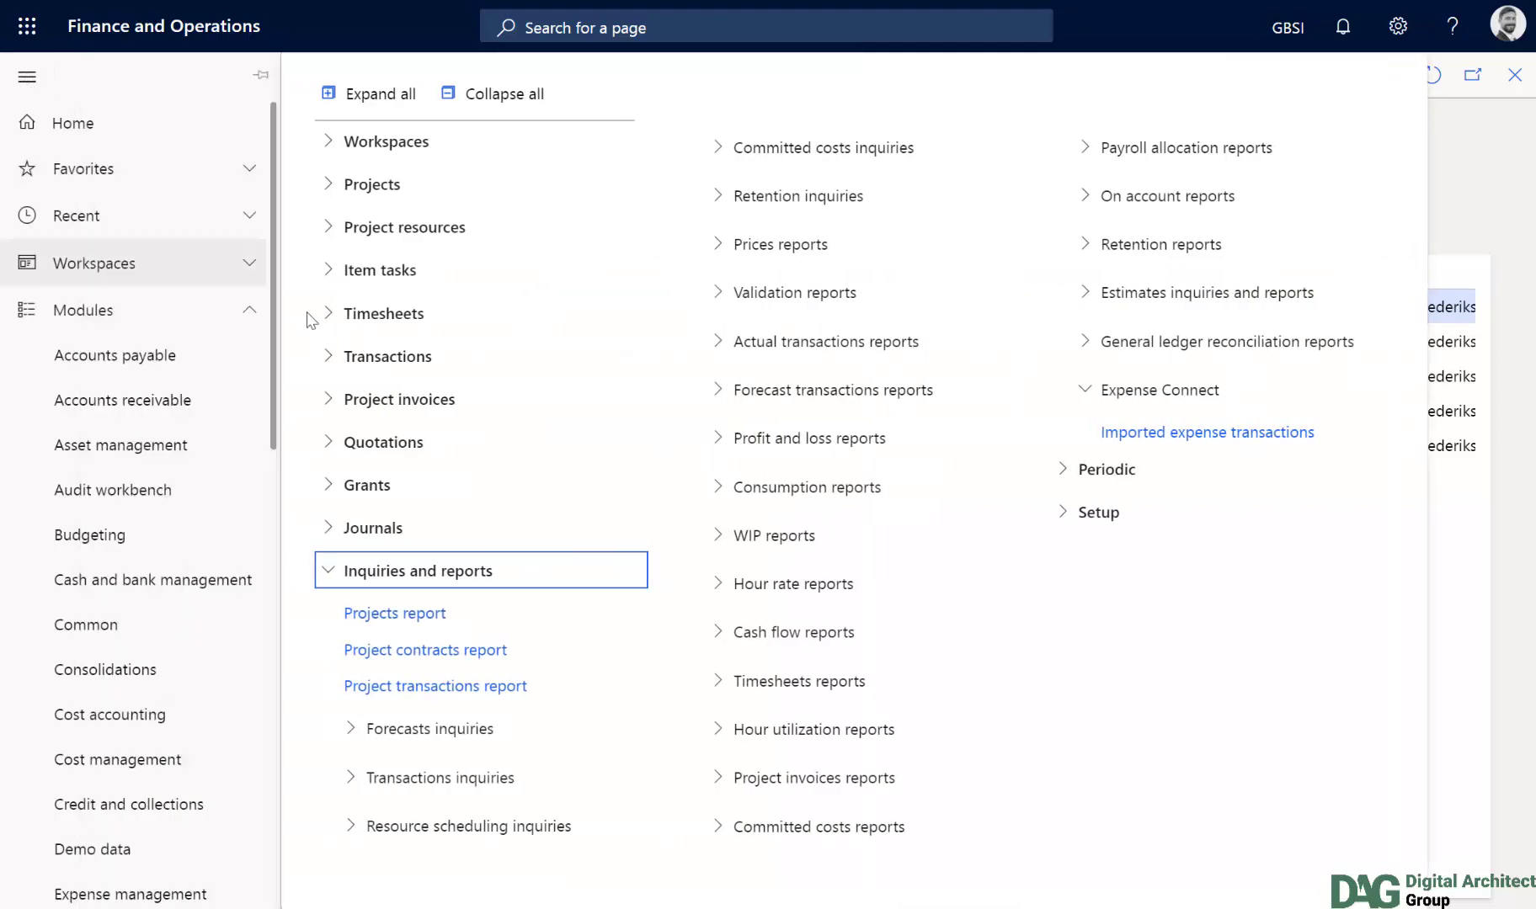
pyautogui.click(328, 579)
pyautogui.click(338, 627)
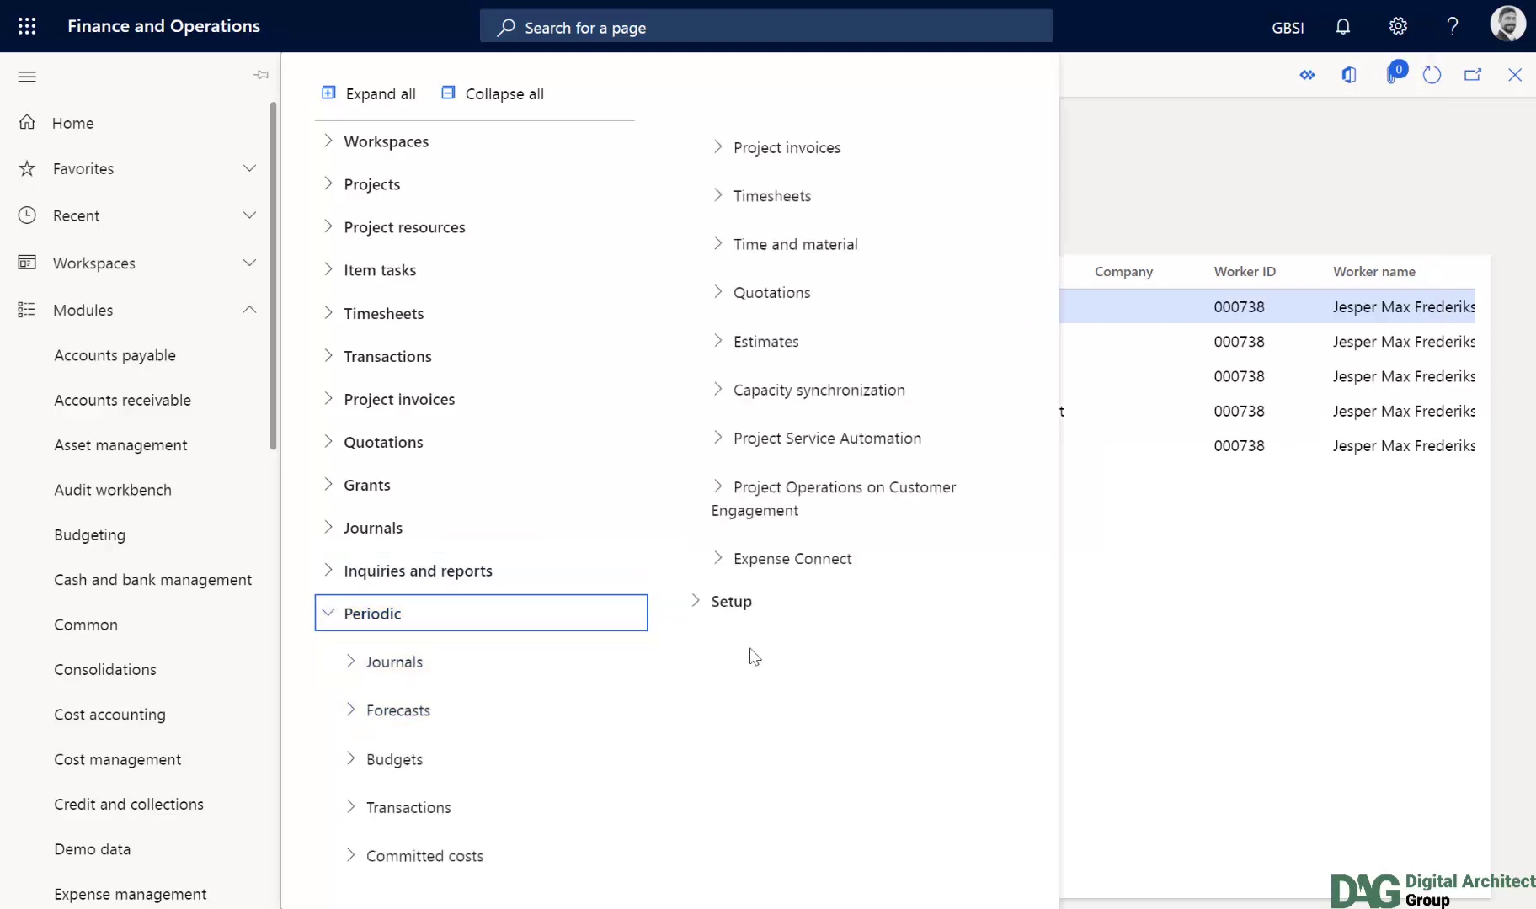
pyautogui.click(796, 560)
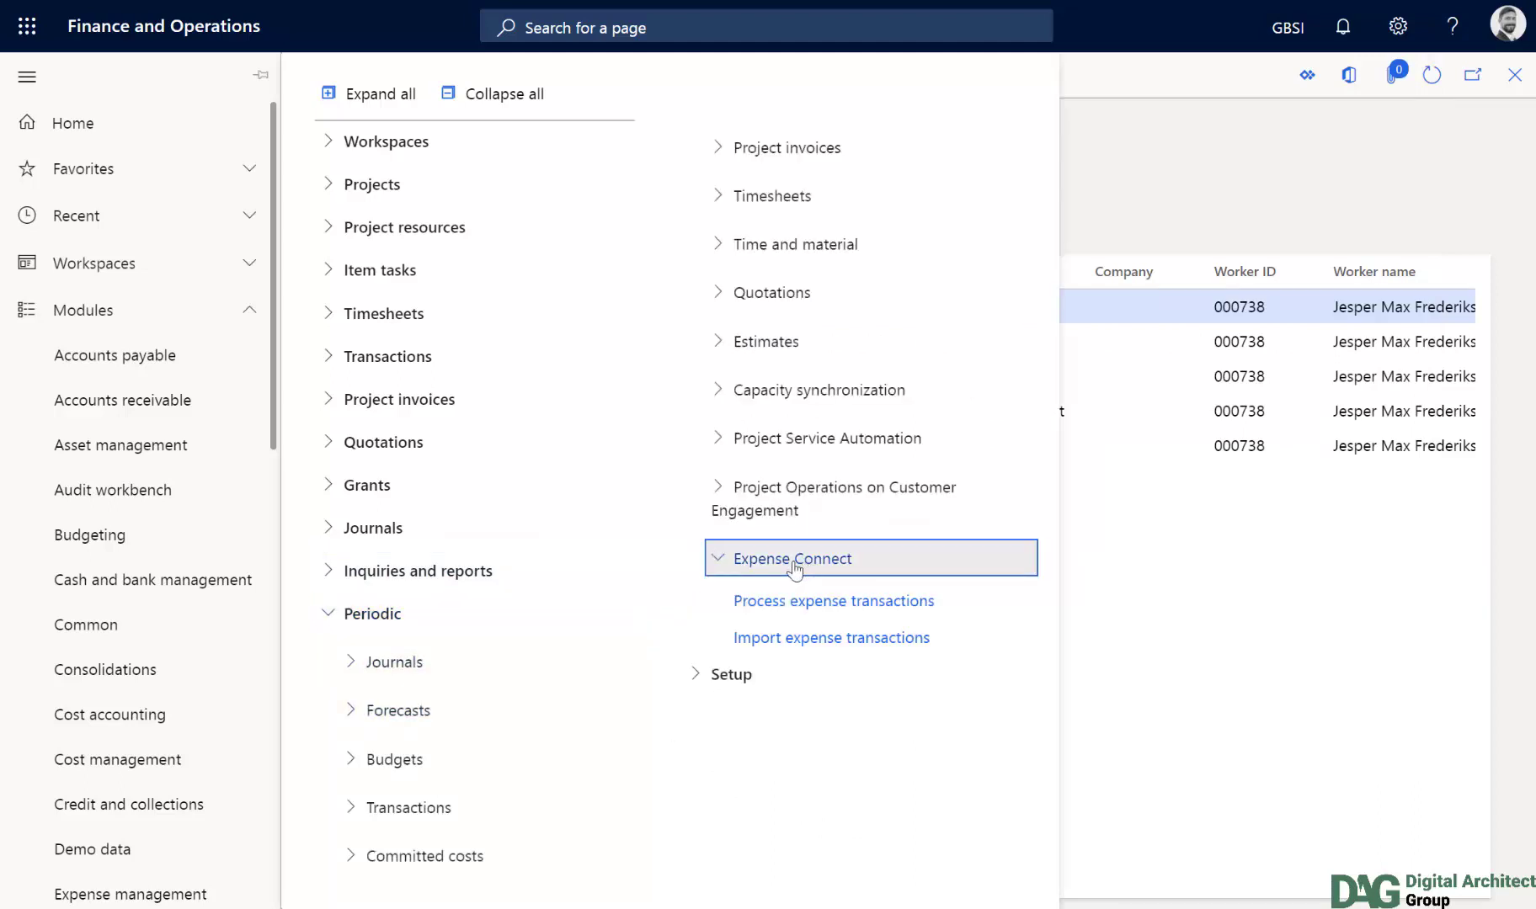
pyautogui.click(798, 603)
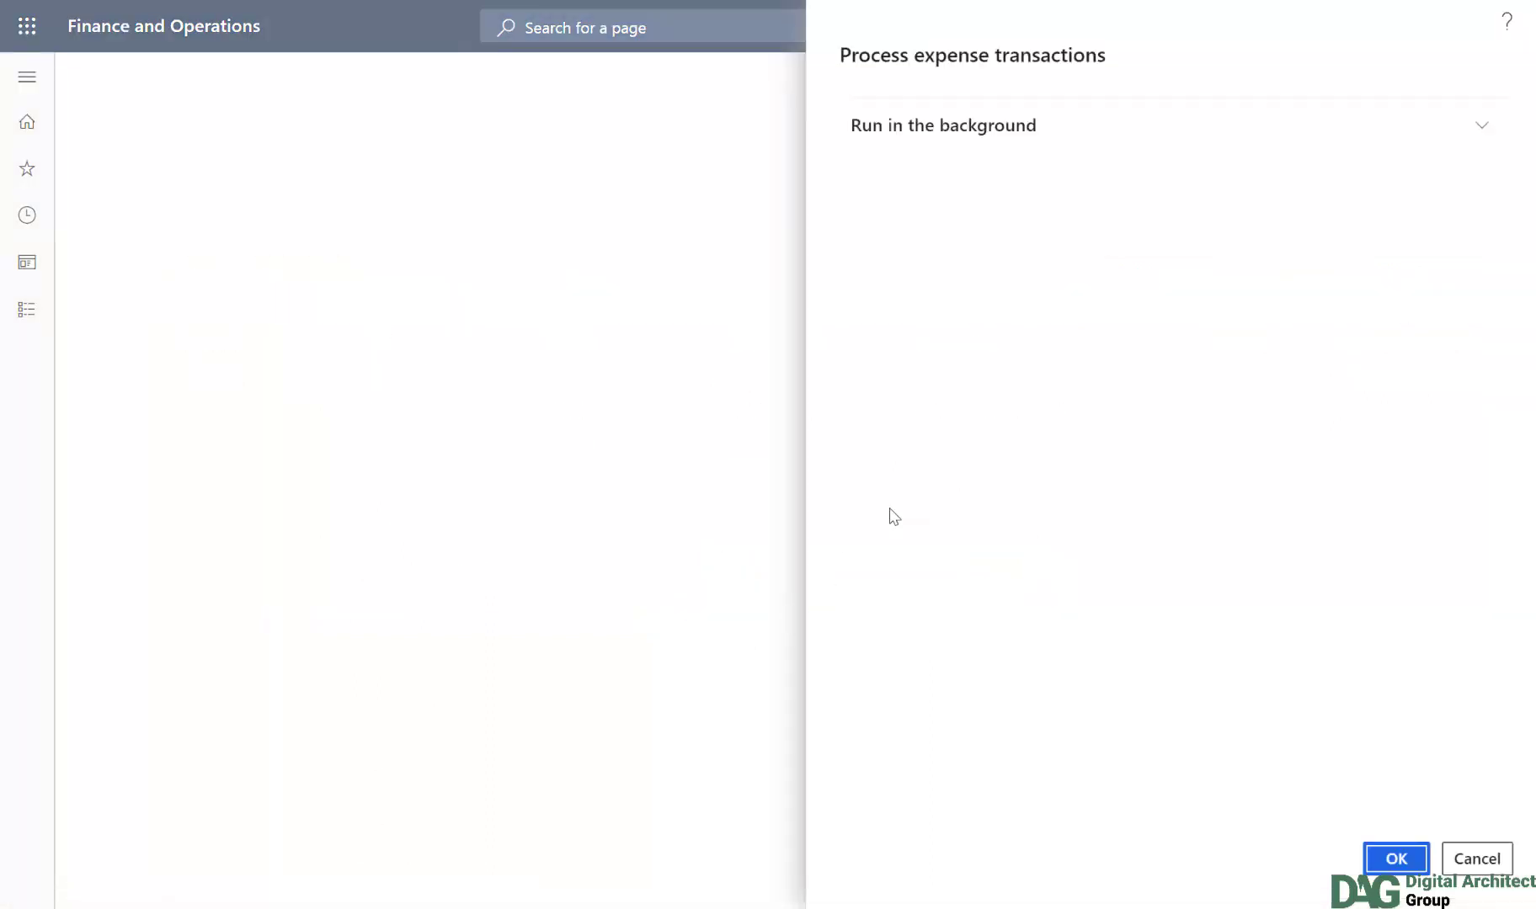
pyautogui.click(1115, 139)
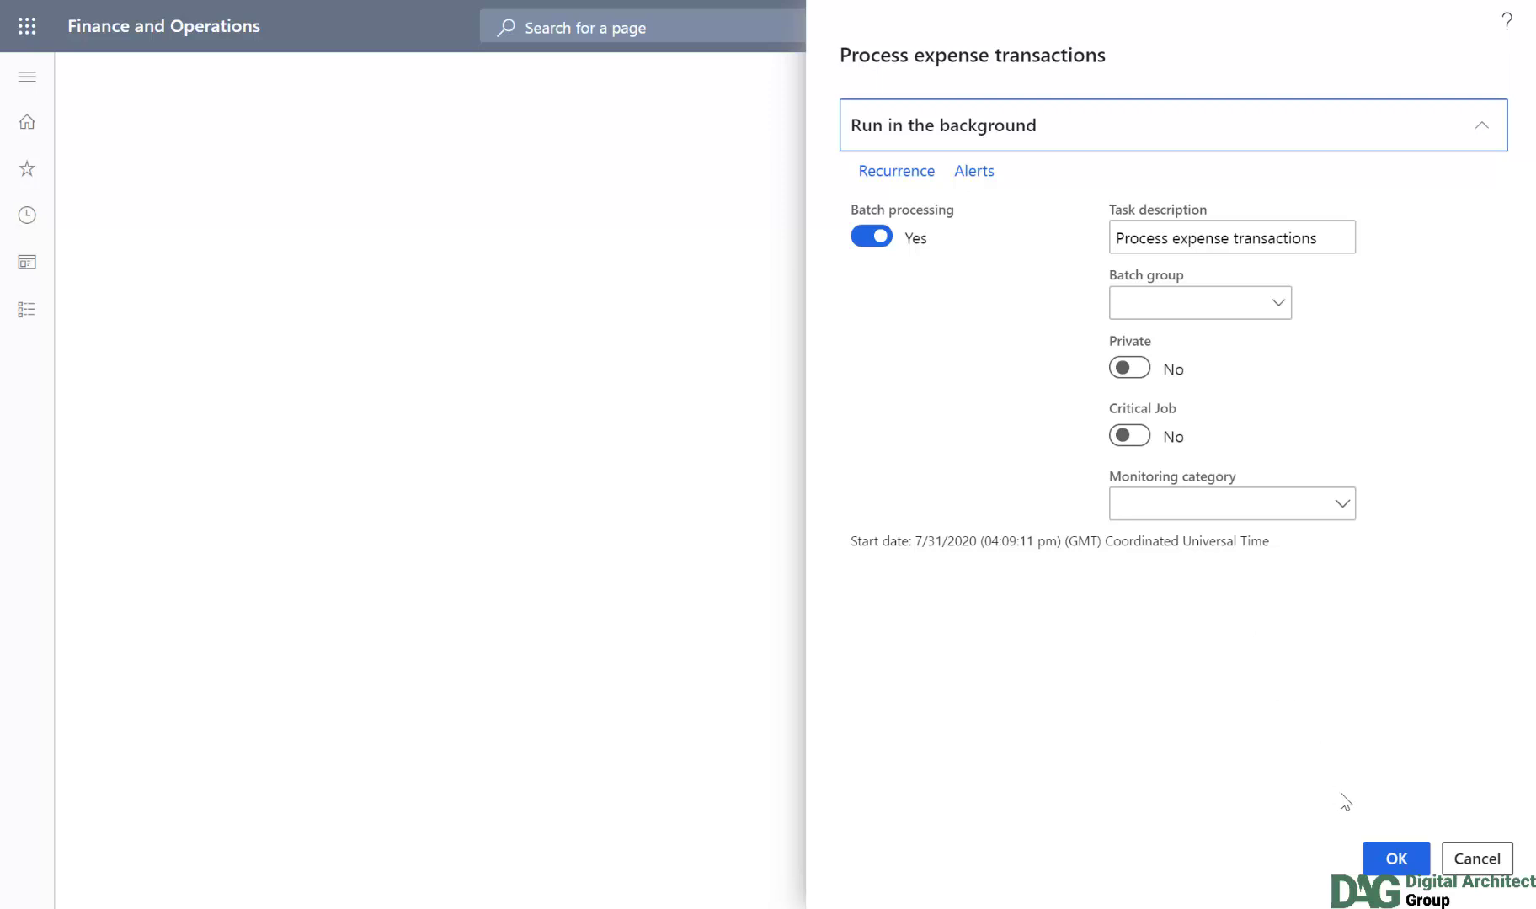
pyautogui.click(1397, 865)
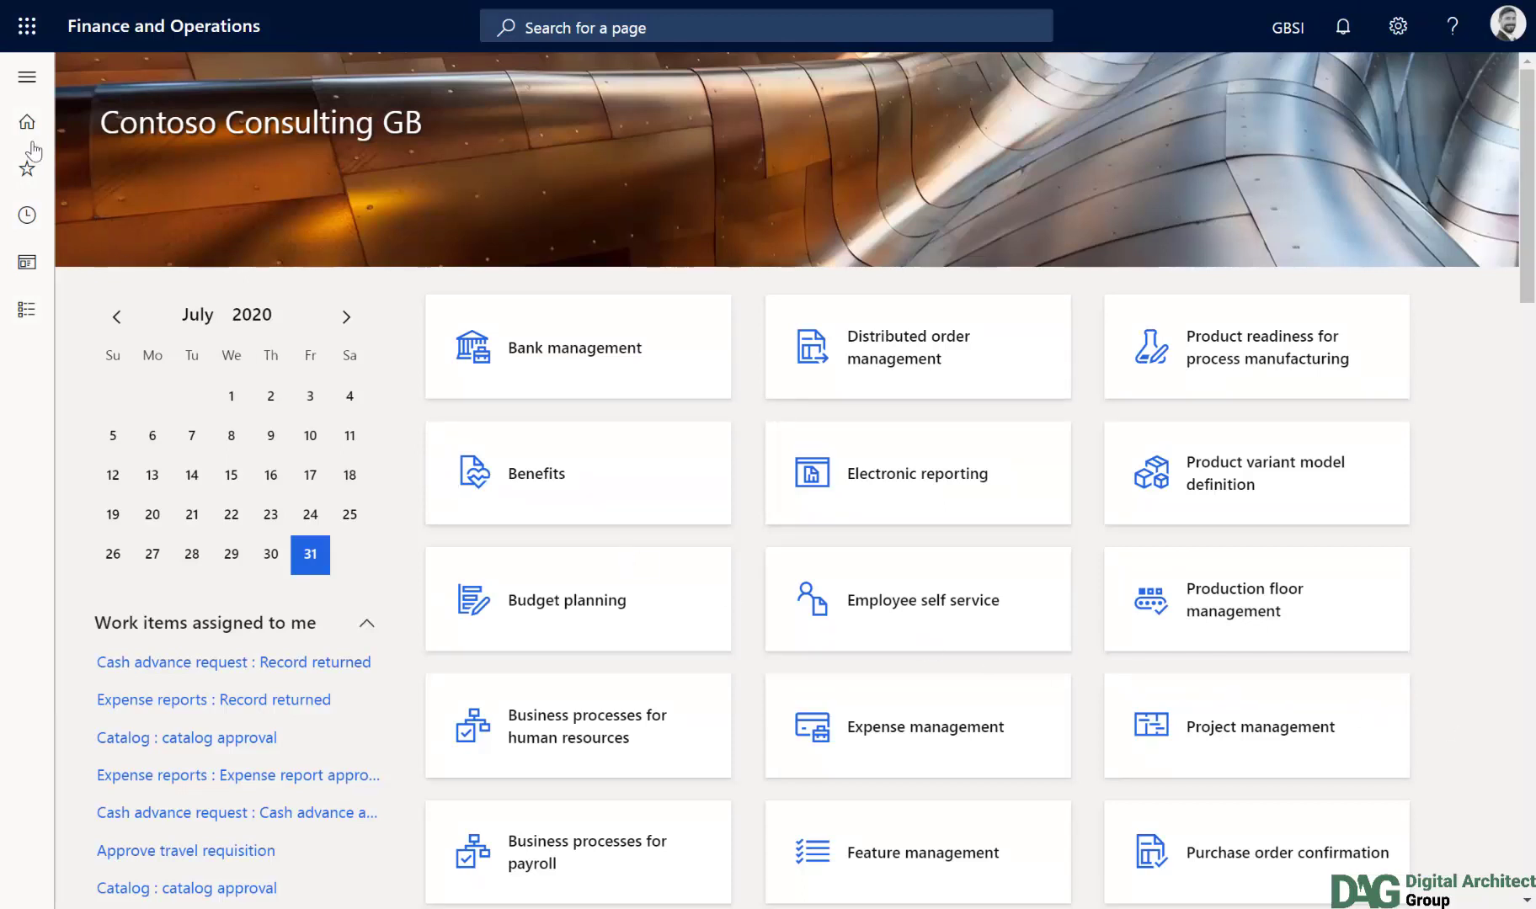
# Reopen Imported expense transactions from the Expense Connect inquiries and check the import status of the lines.
pyautogui.click(27, 80)
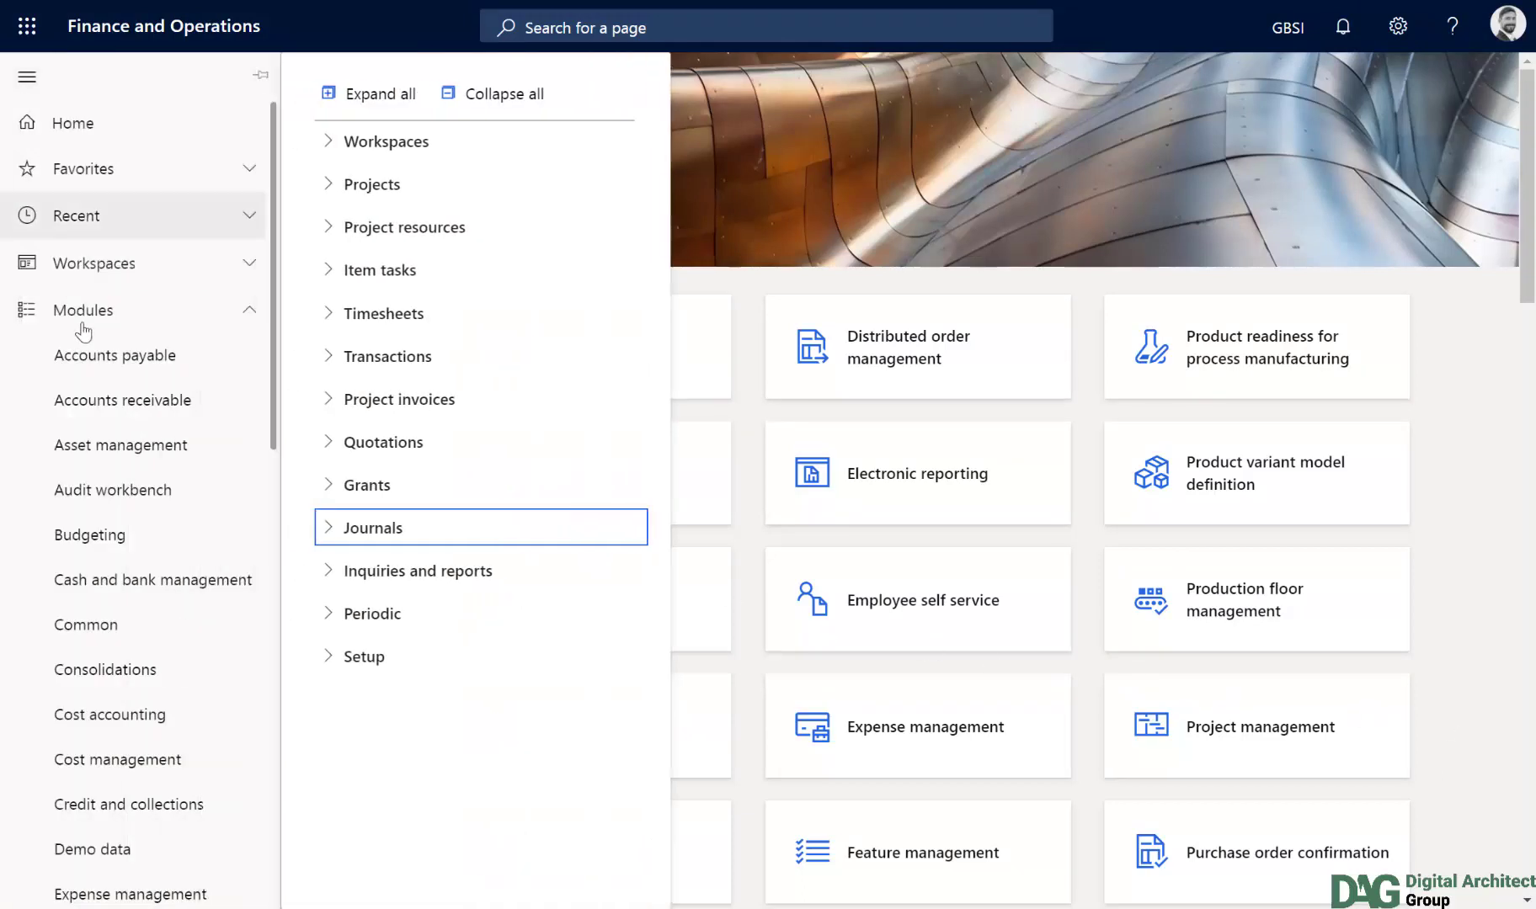
pyautogui.click(327, 573)
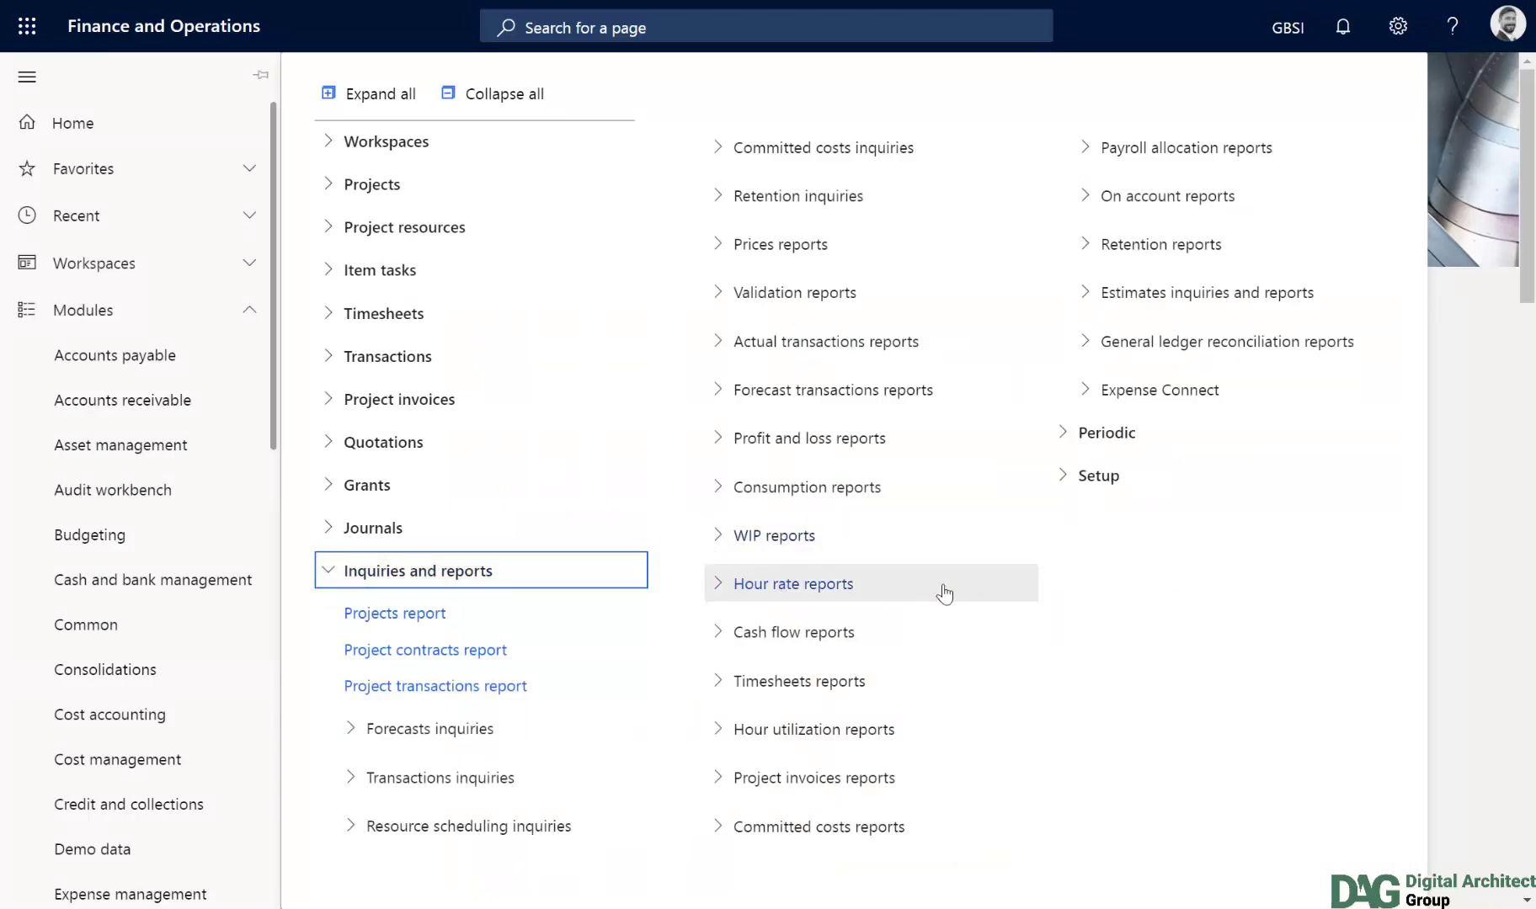
pyautogui.click(1159, 388)
pyautogui.click(1174, 442)
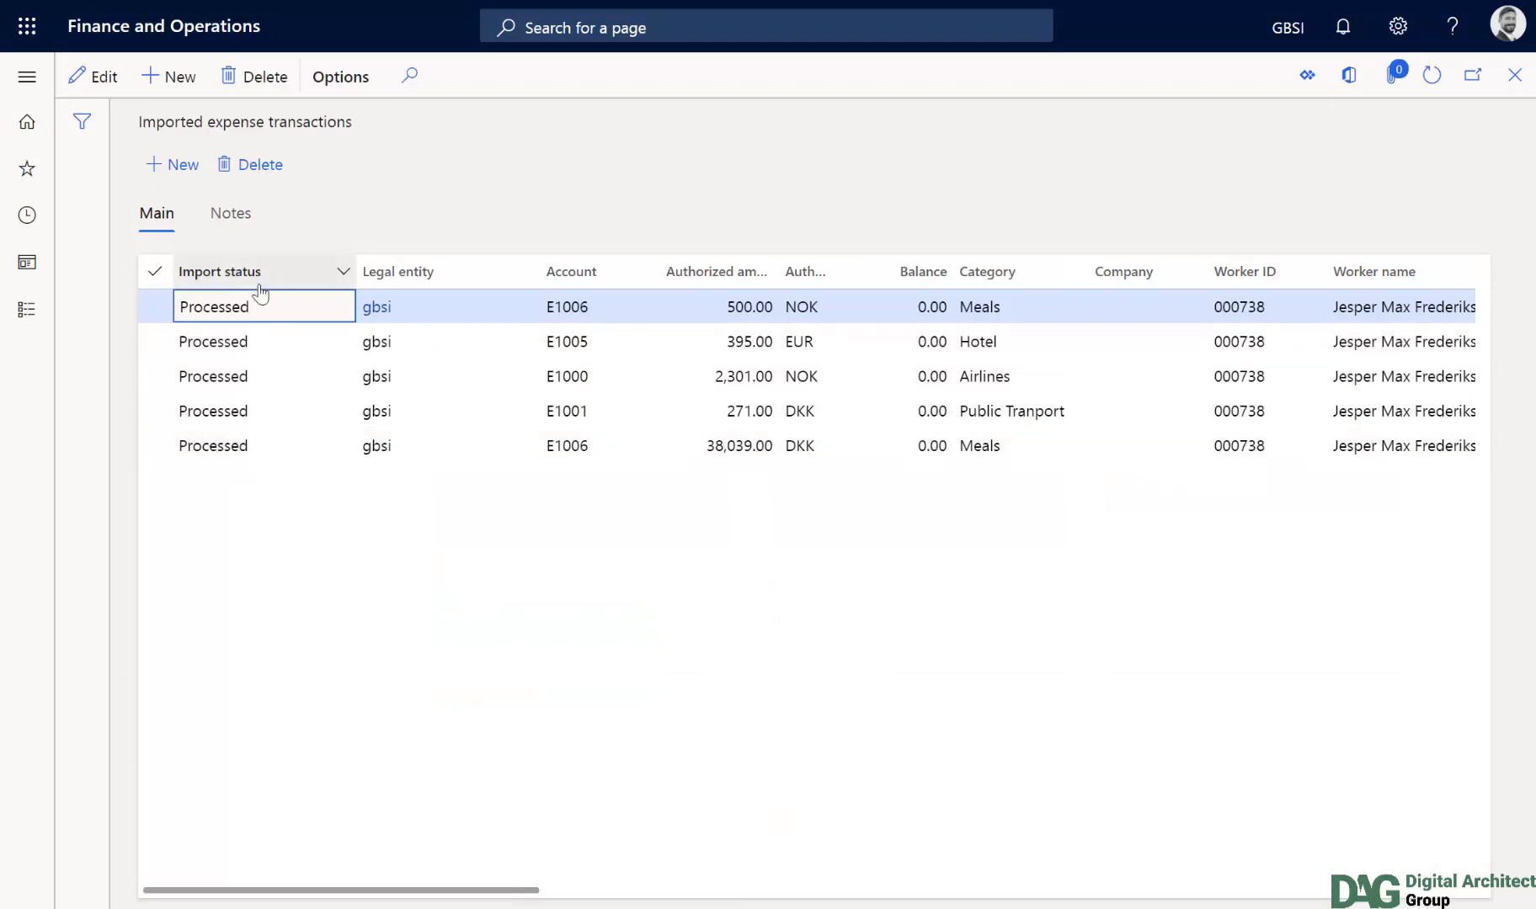
# Open the Expense journals in Project management and accounting and examine the description of the unposted PrjJrn journal.
pyautogui.click(28, 89)
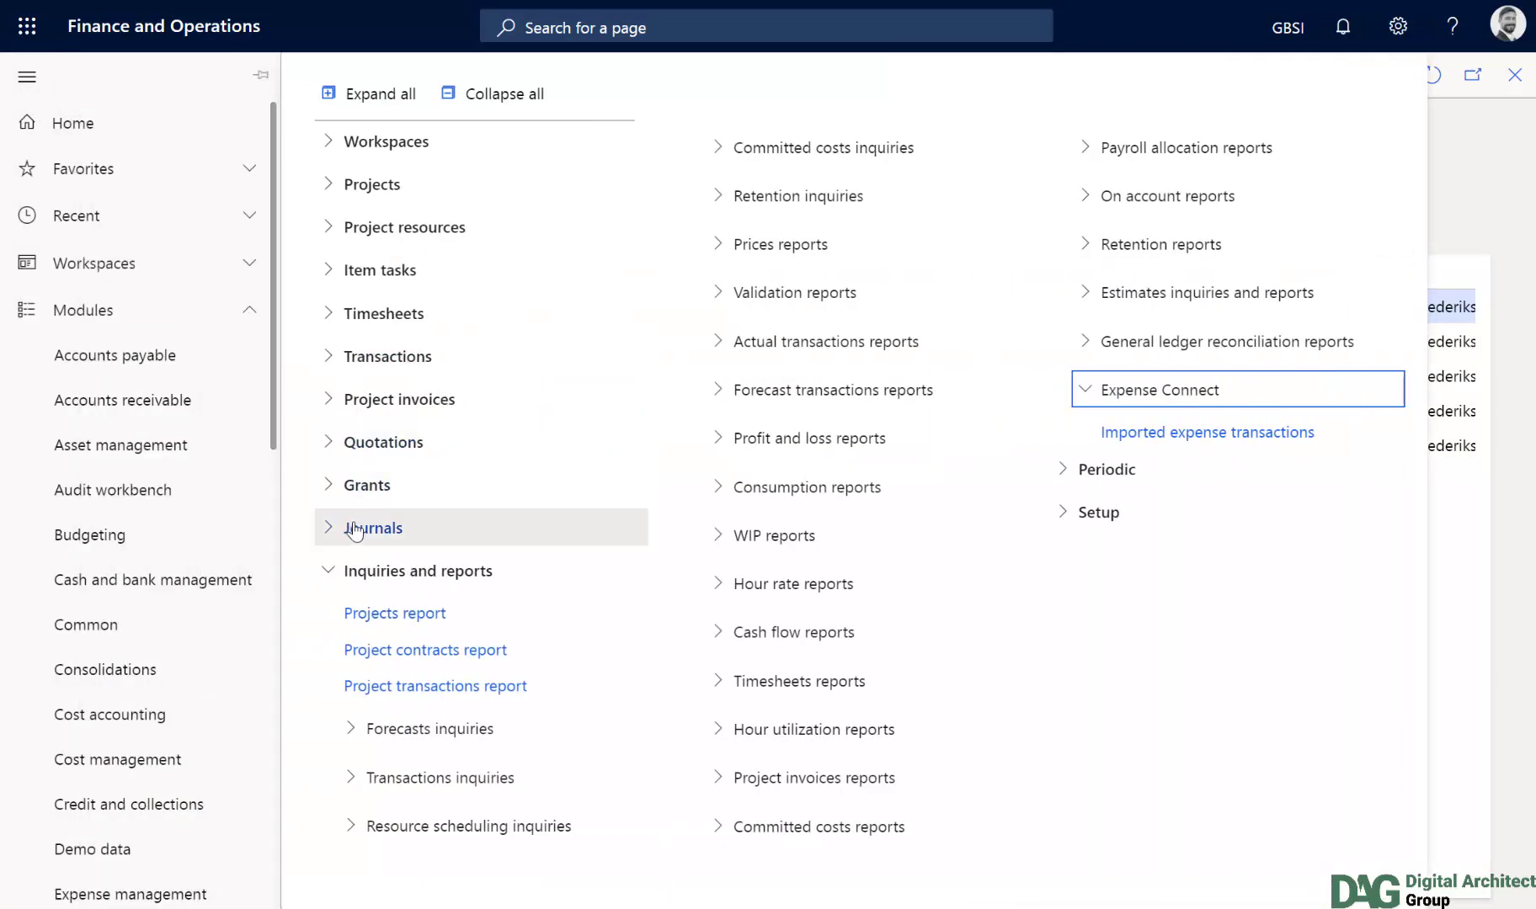
pyautogui.click(356, 530)
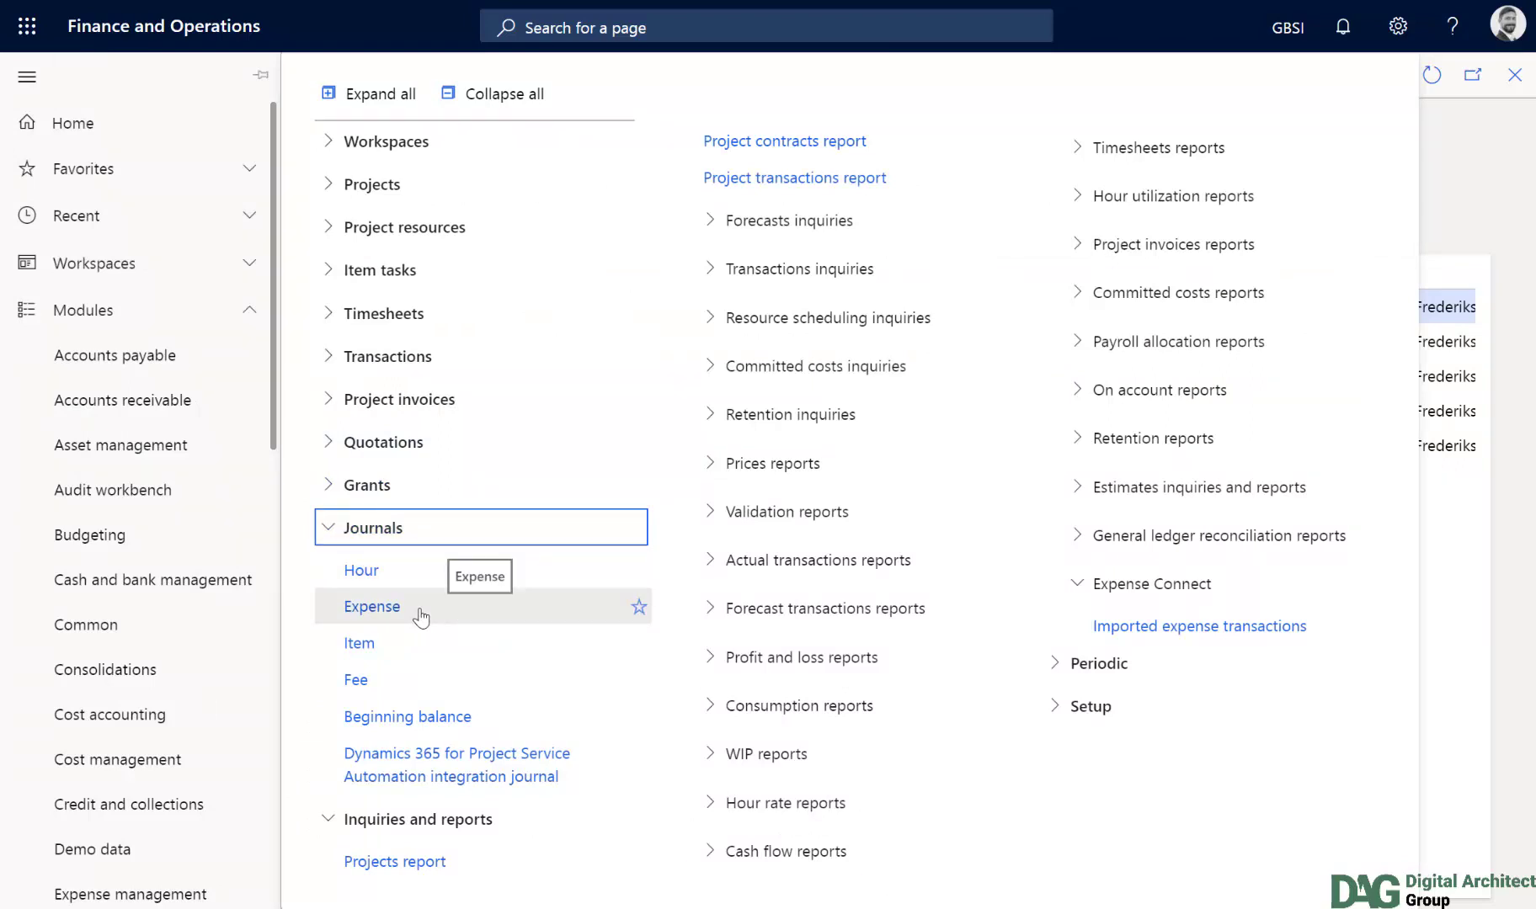
pyautogui.click(373, 606)
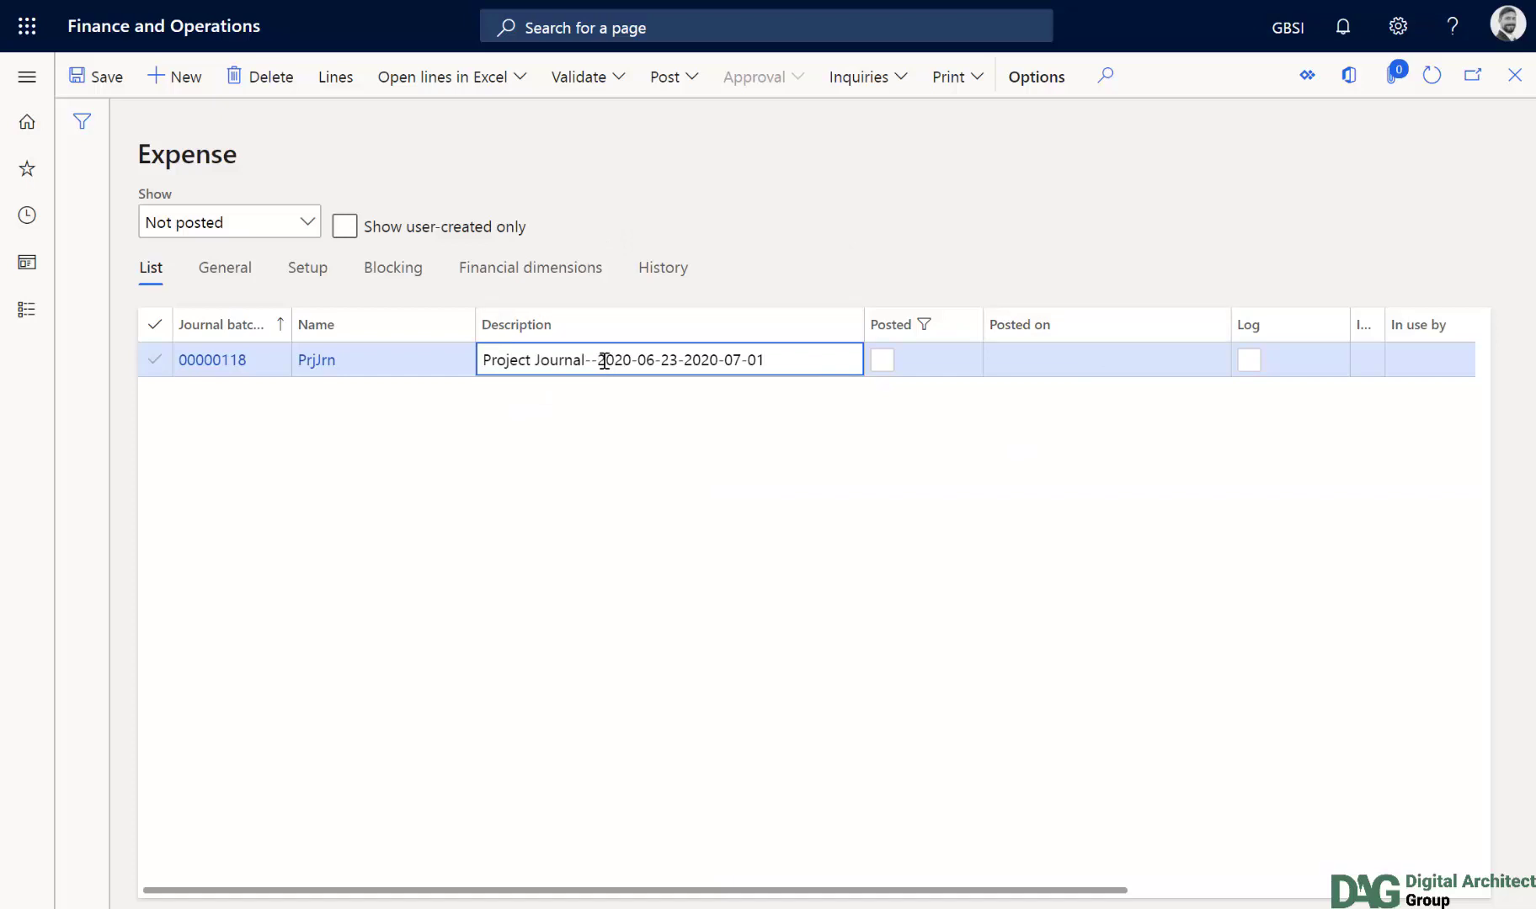
pyautogui.moveTo(605, 360); pyautogui.dragTo(637, 360)
pyautogui.click(720, 354)
pyautogui.click(287, 427)
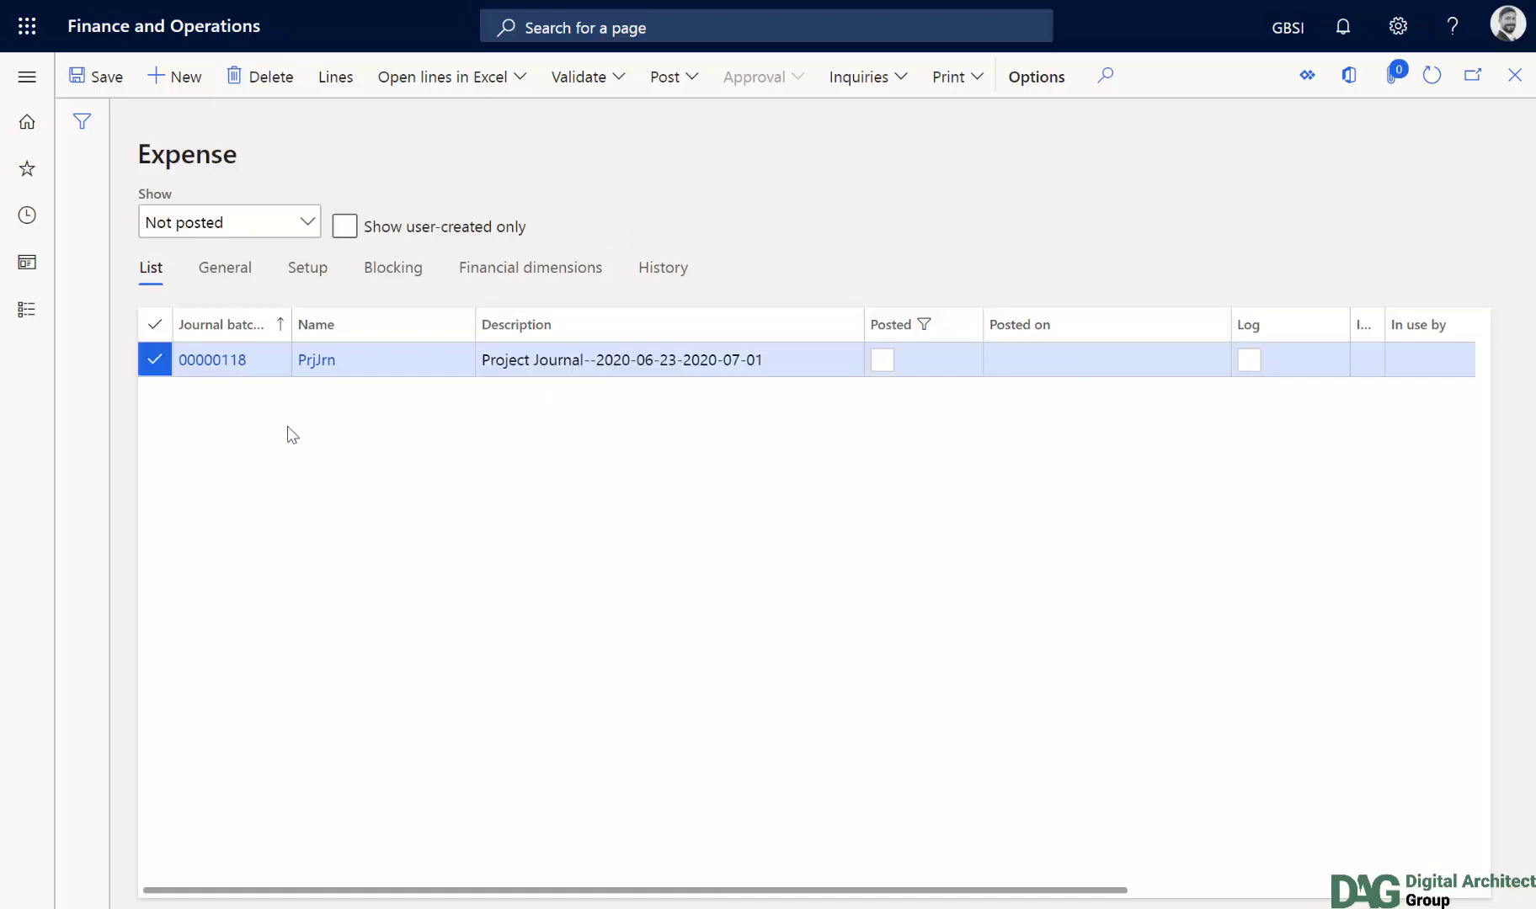
# Open the lines of the PrjJrn journal and review their projects, categories, prices, line properties and offset accounts.
pyautogui.click(216, 364)
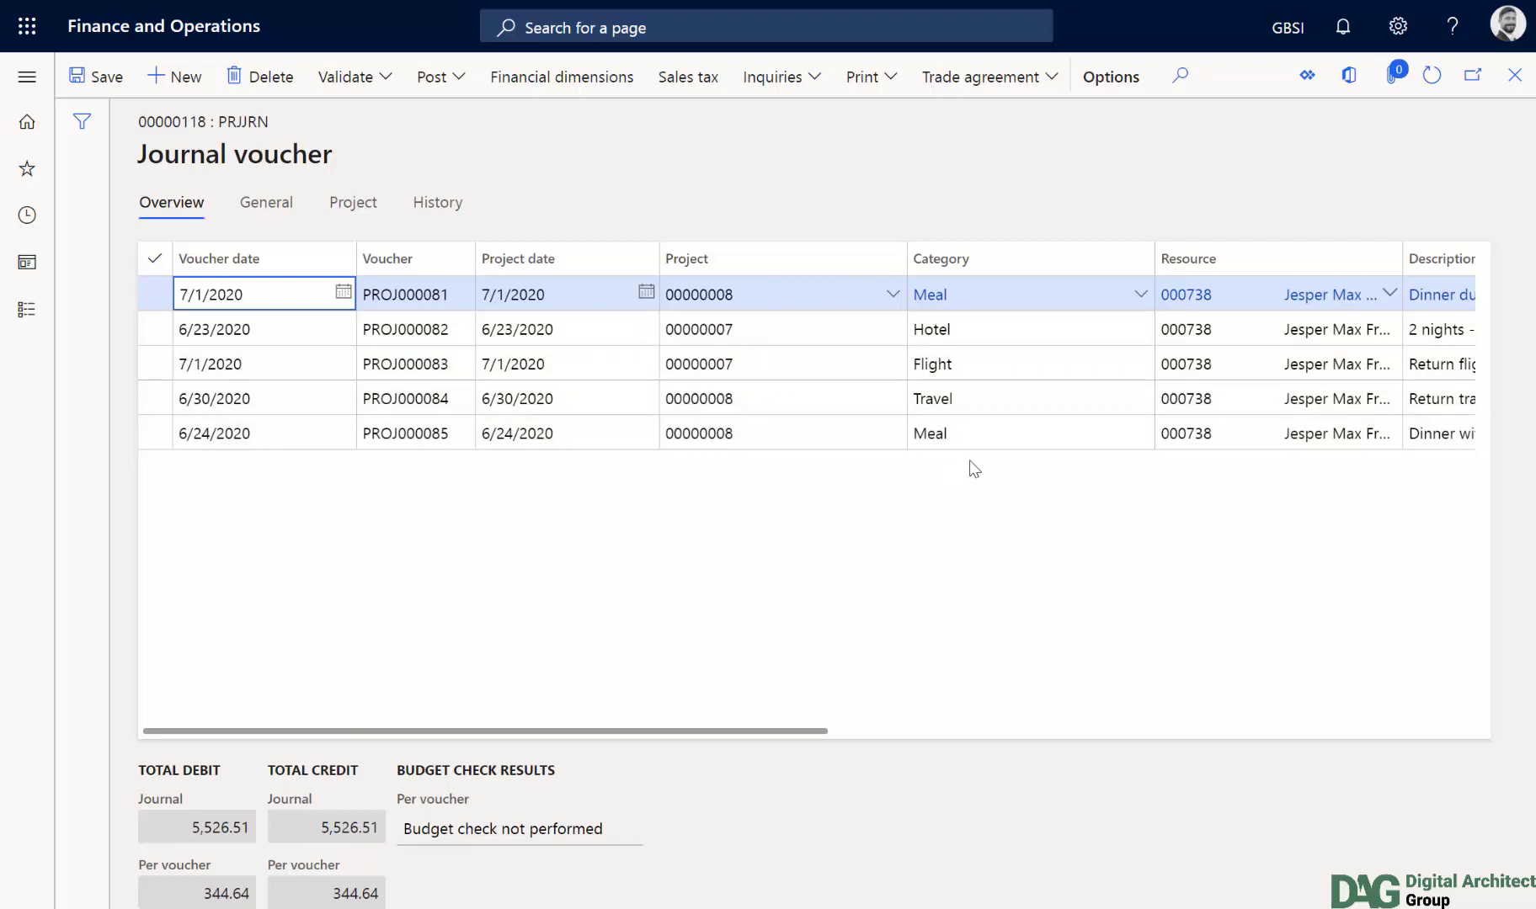
pyautogui.hscroll(10, 990, 436)
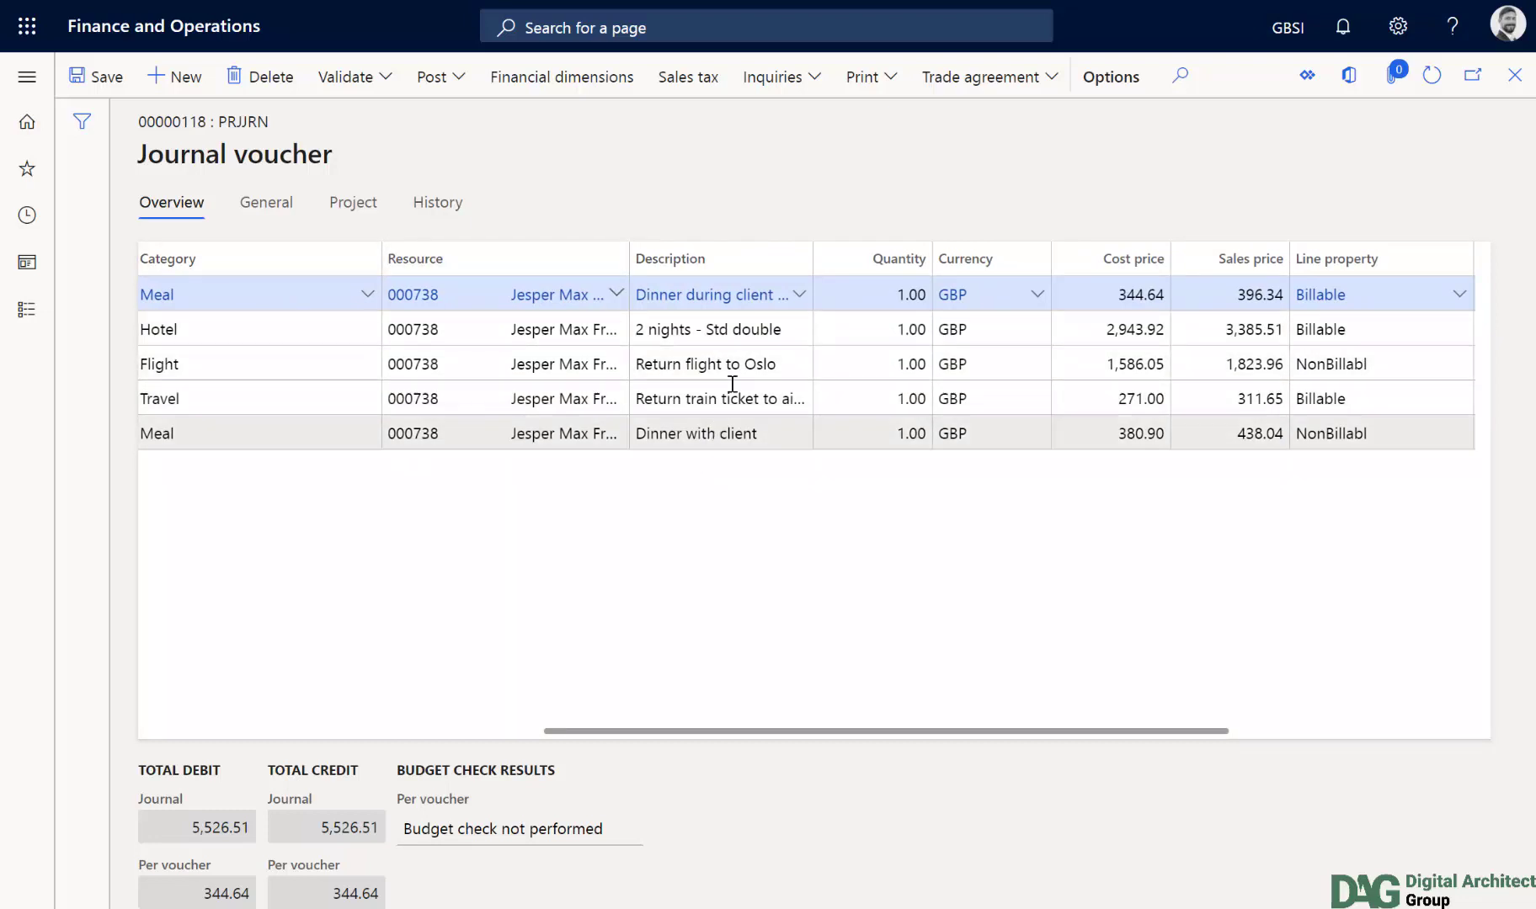
pyautogui.hscroll(3, 926, 488)
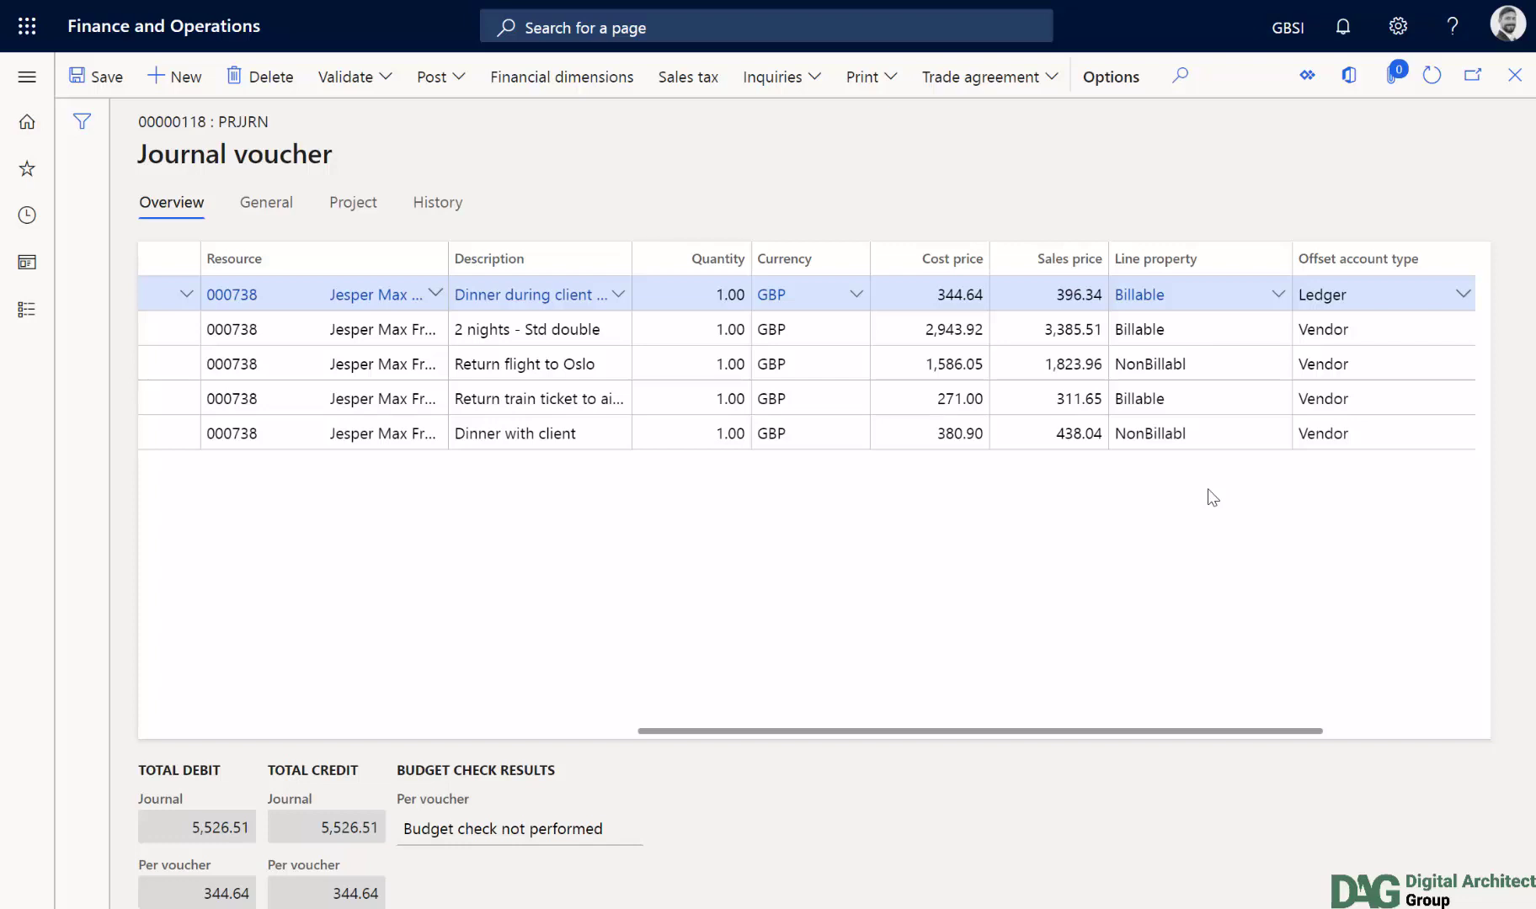
pyautogui.hscroll(5, 1212, 498)
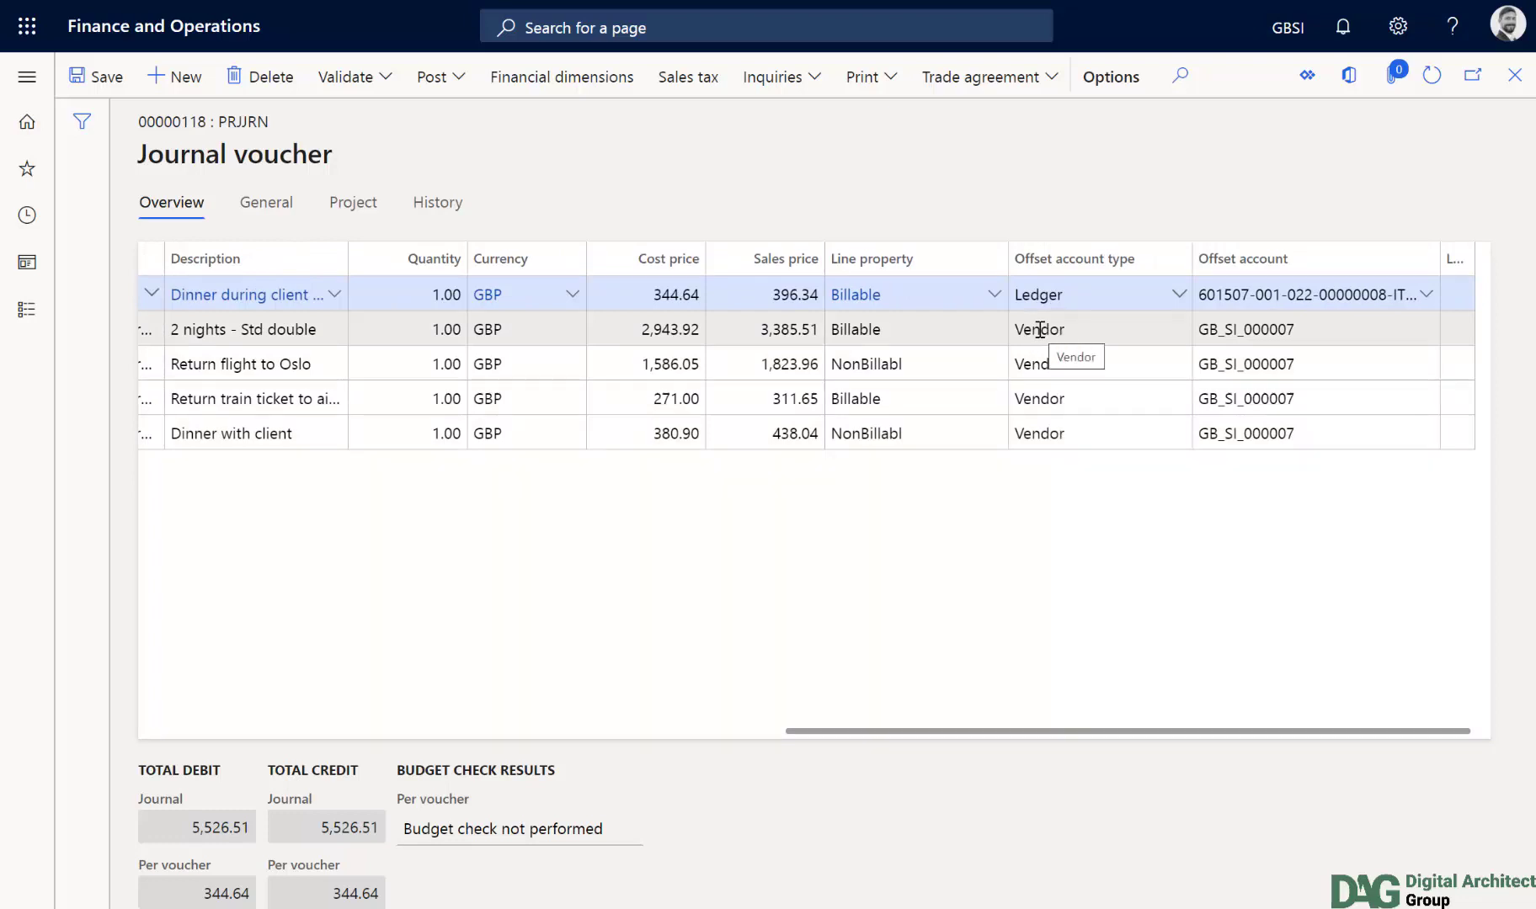
pyautogui.moveTo(856, 332)
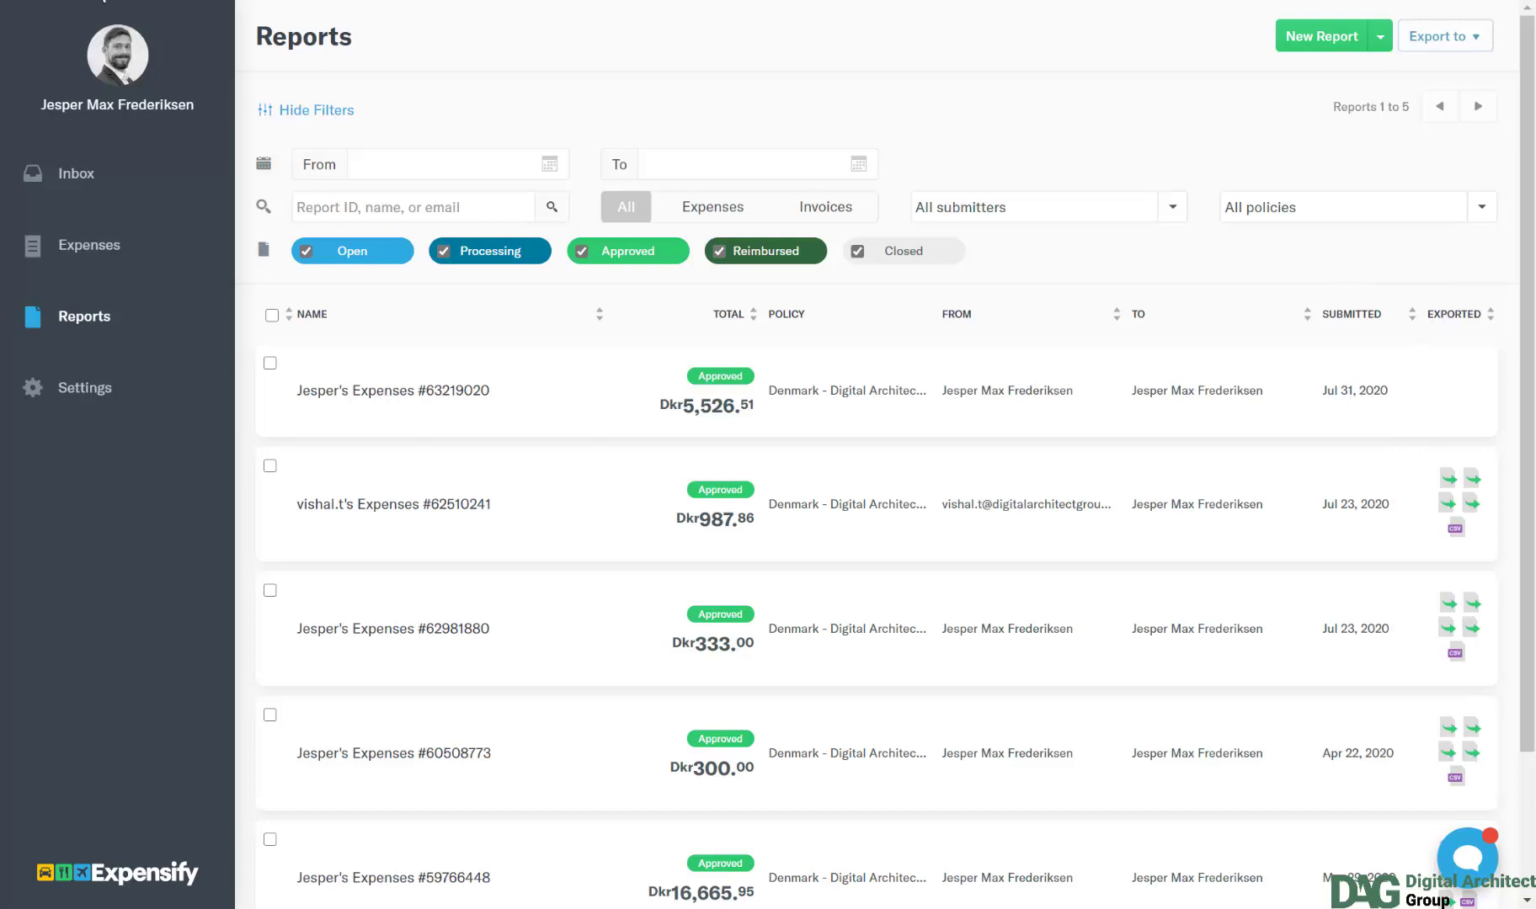
# Switch to Expensify and reload the Reports list to check the export status of the approved report.
pyautogui.click(86, 325)
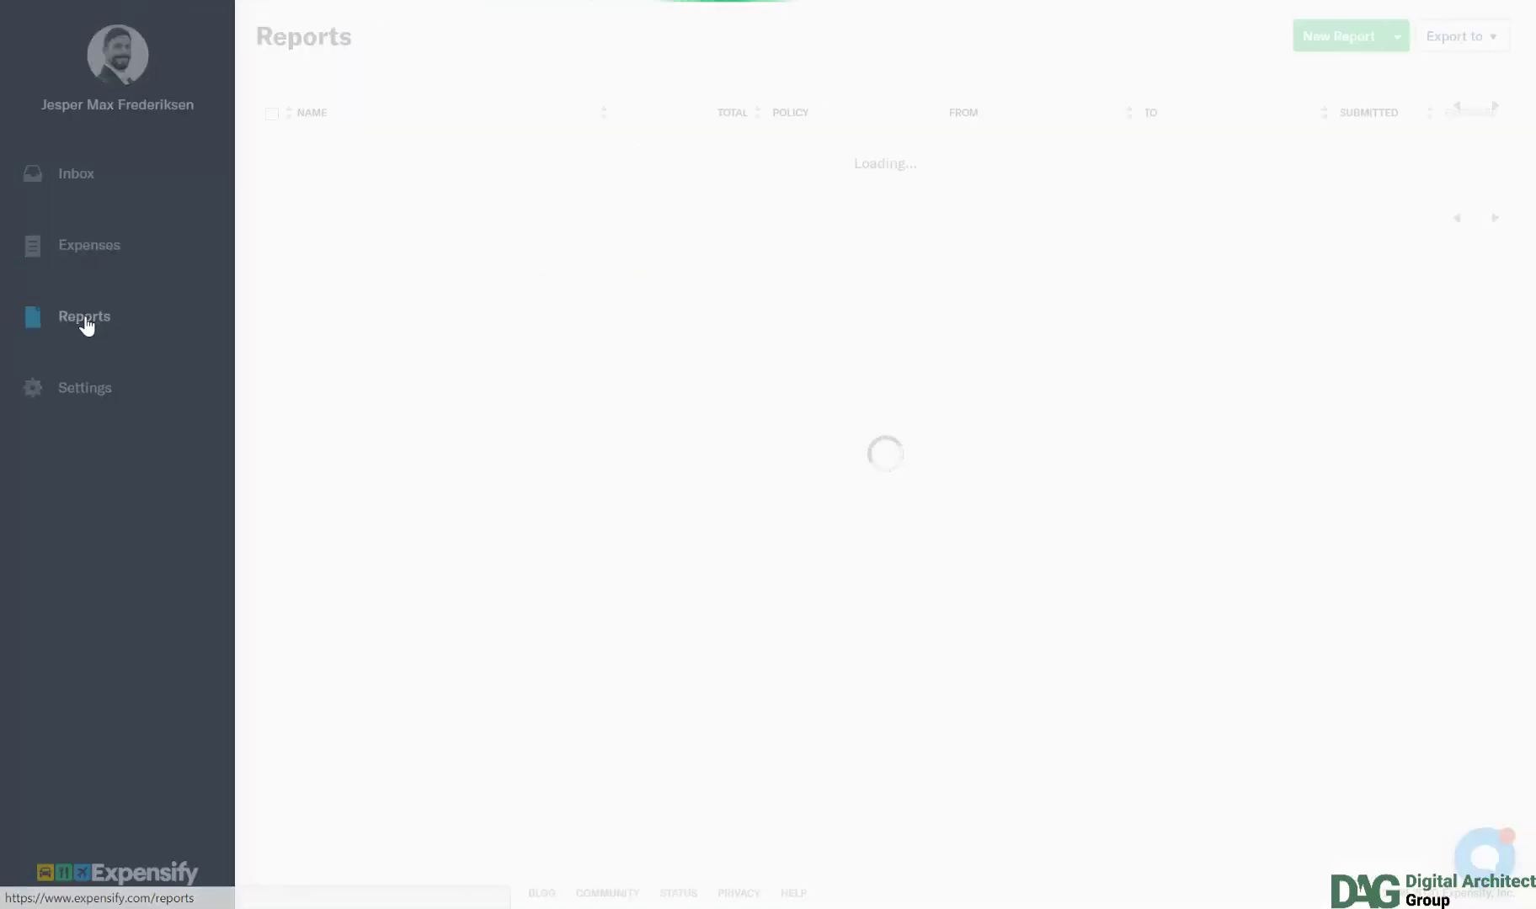